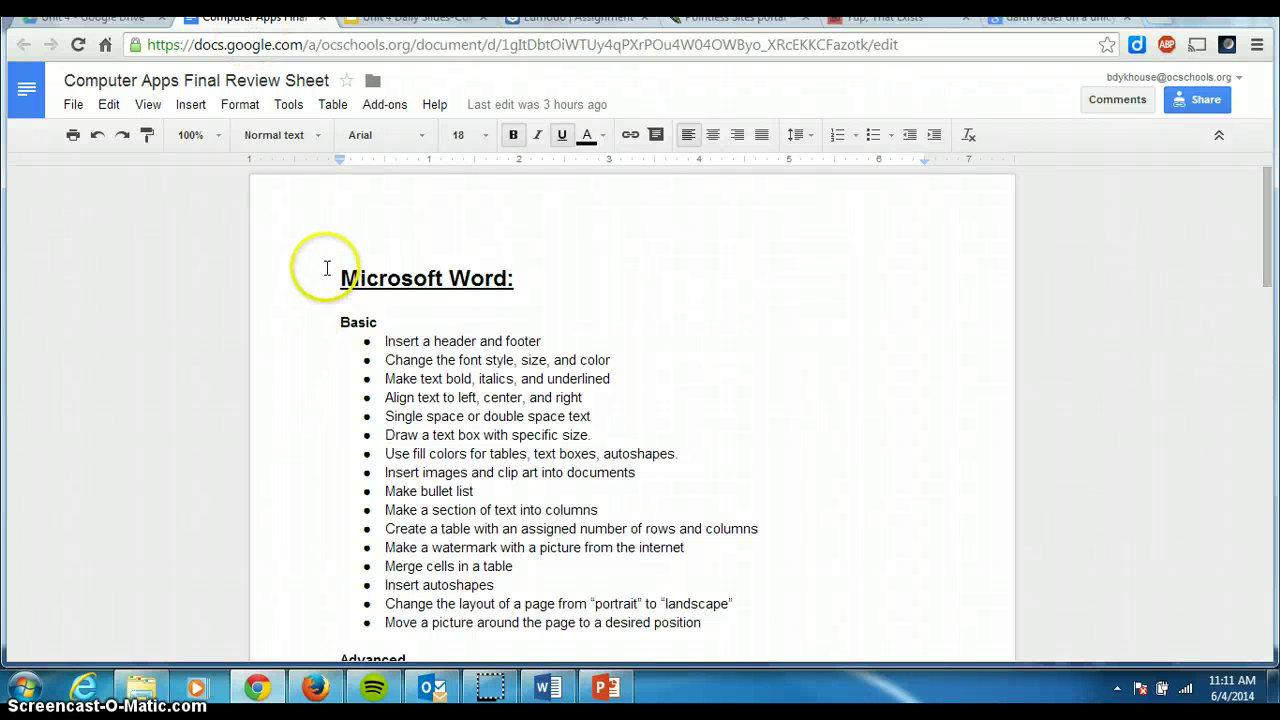
# - Highlight the Advanced item 'Turn a Word Document into a jpeg' on the review sheet
pyautogui.scroll(-2, 322, 256)
pyautogui.scroll(-1, 322, 256)
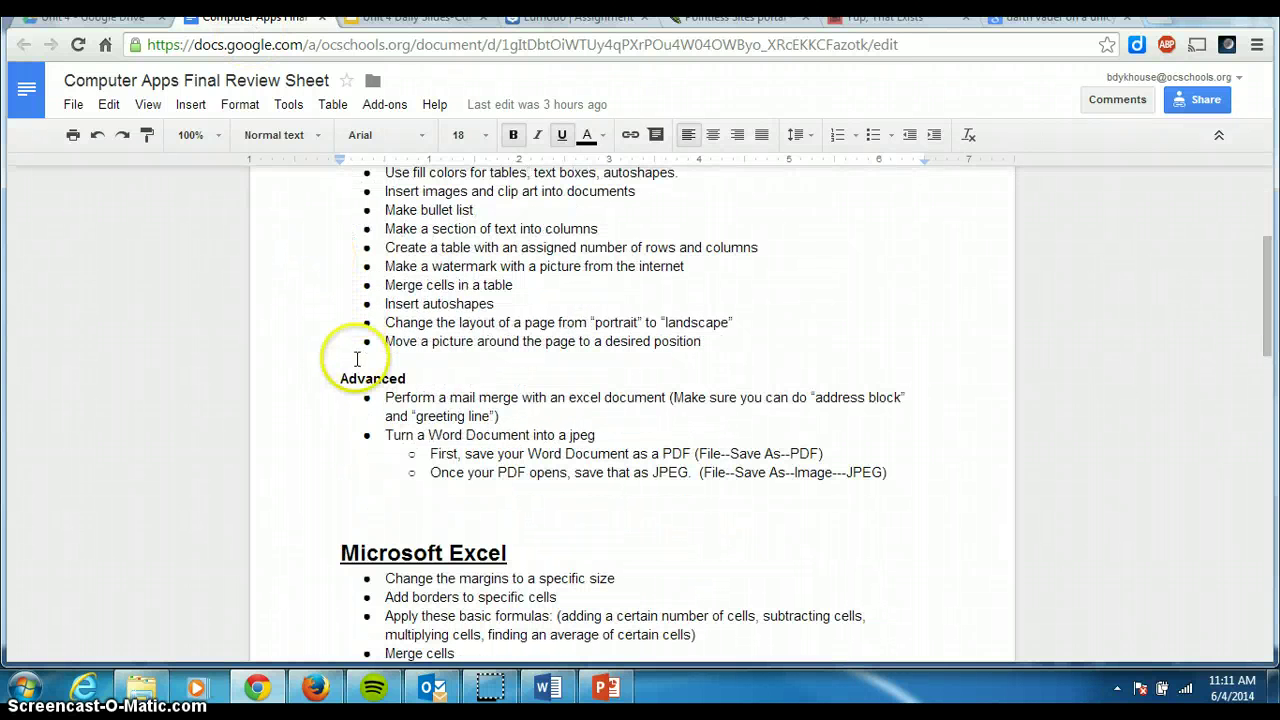
pyautogui.click(387, 435)
pyautogui.moveTo(422, 434); pyautogui.dragTo(604, 435)
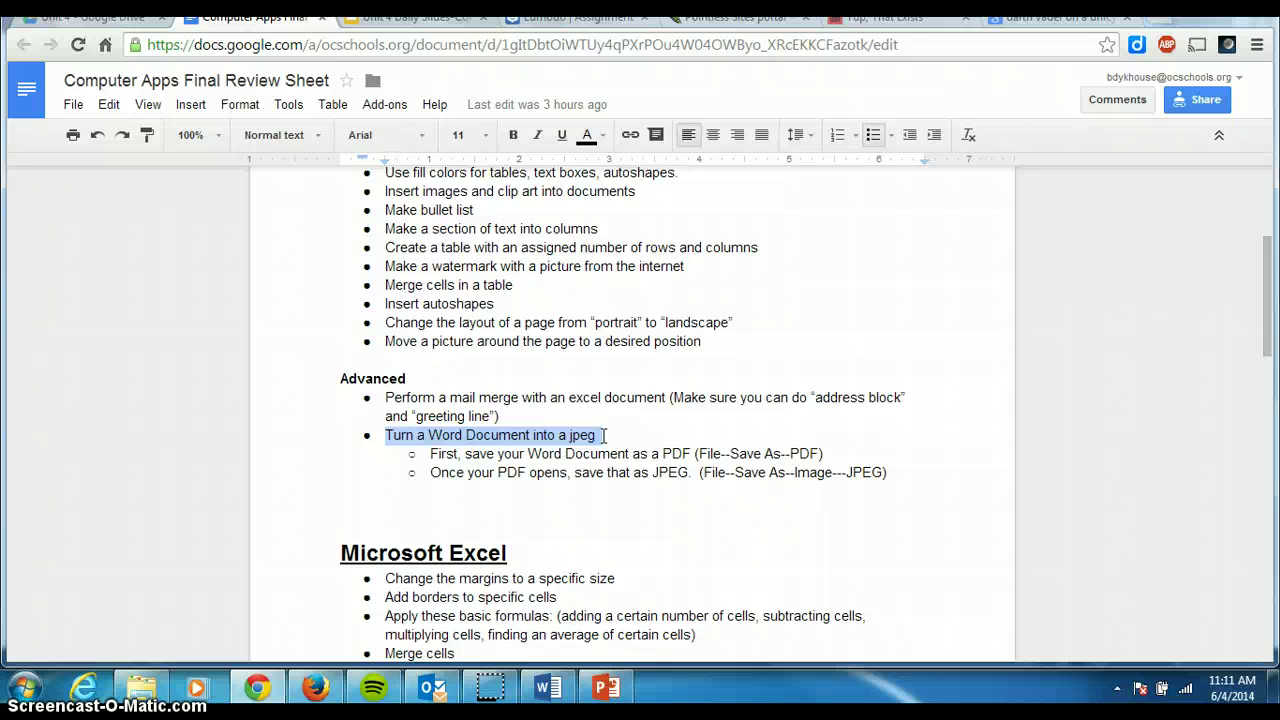
# - Bring up the Word brochure, closing Document Recovery and discarding the recovered files, then look over it
pyautogui.click(558, 690)
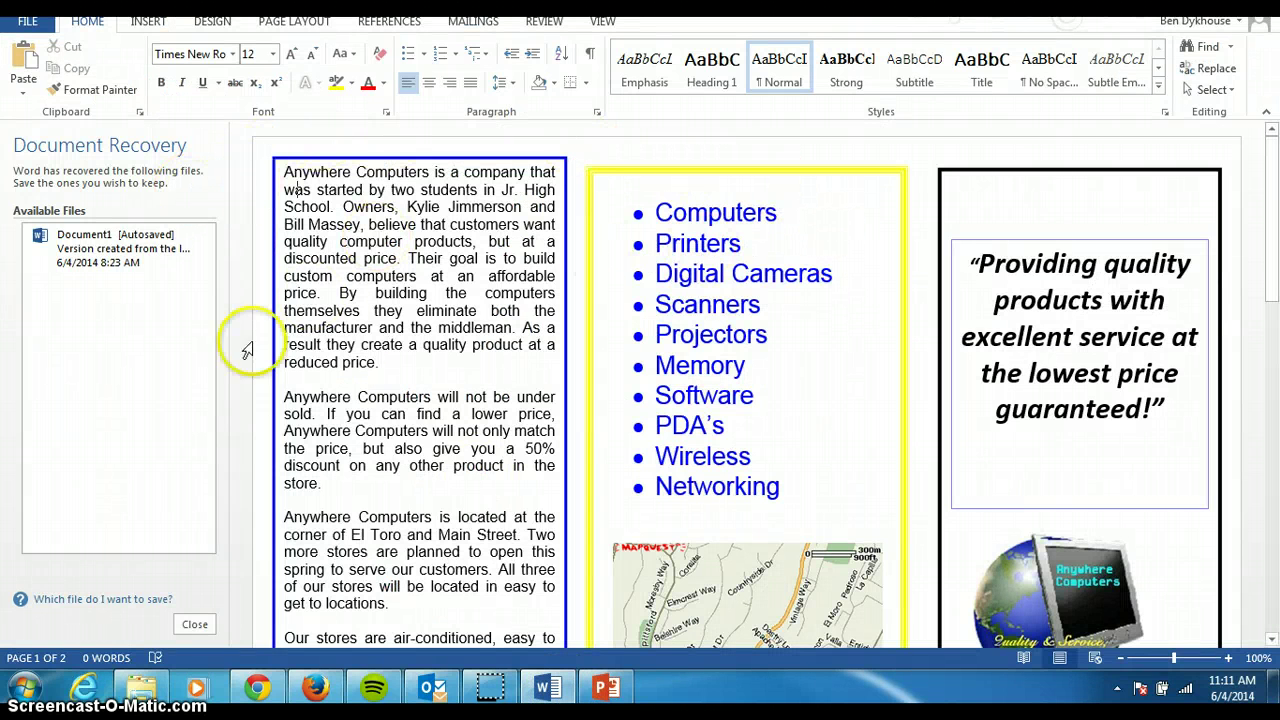
pyautogui.click(195, 625)
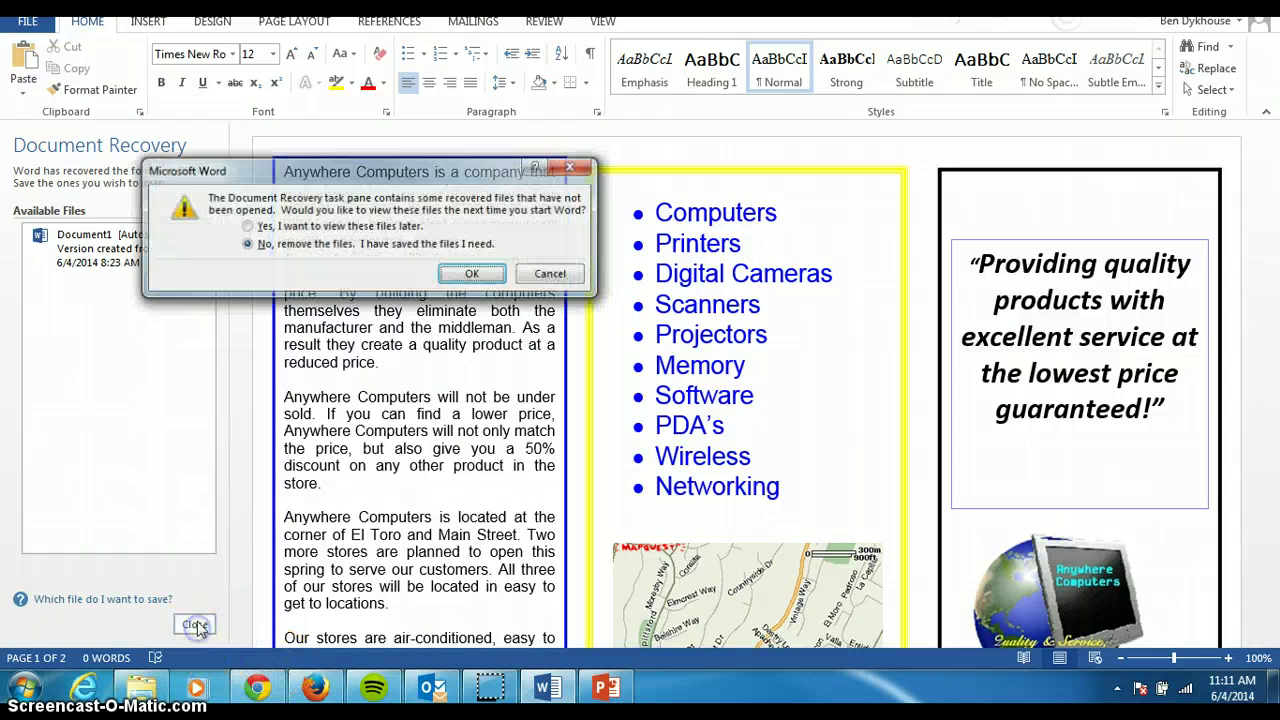
pyautogui.click(467, 275)
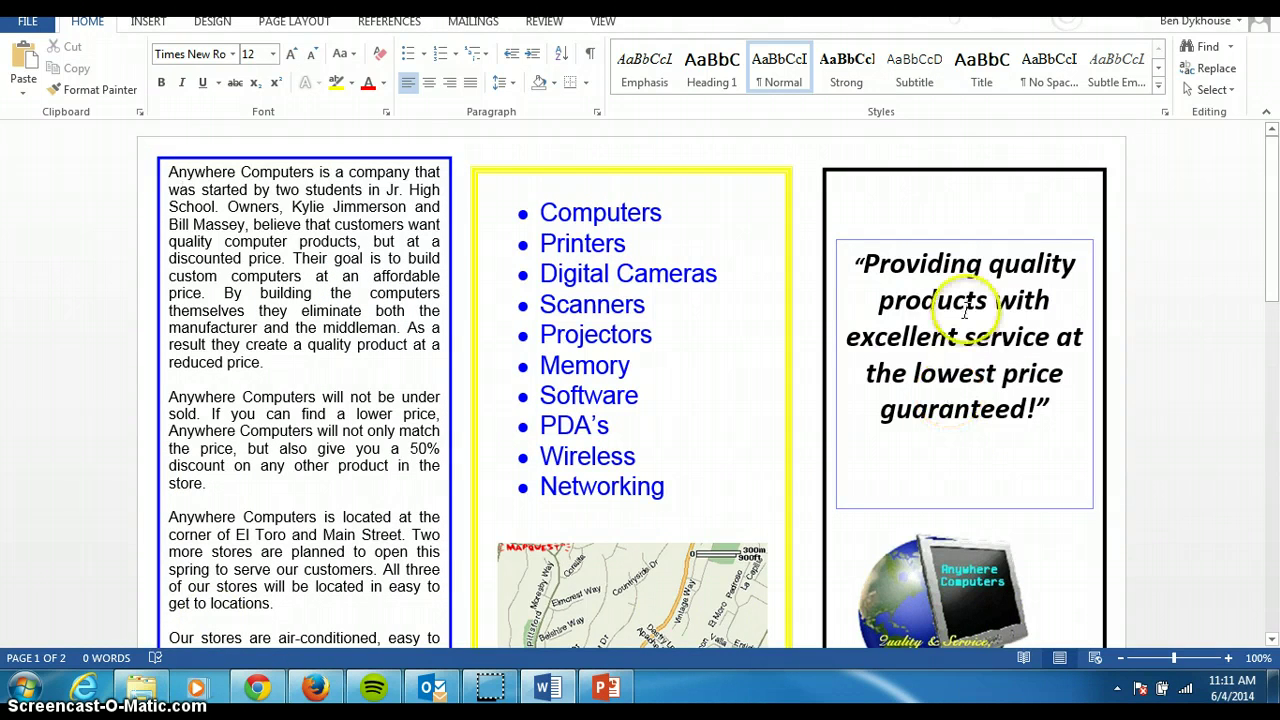
pyautogui.scroll(-5, 966, 300)
pyautogui.scroll(-12, 966, 308)
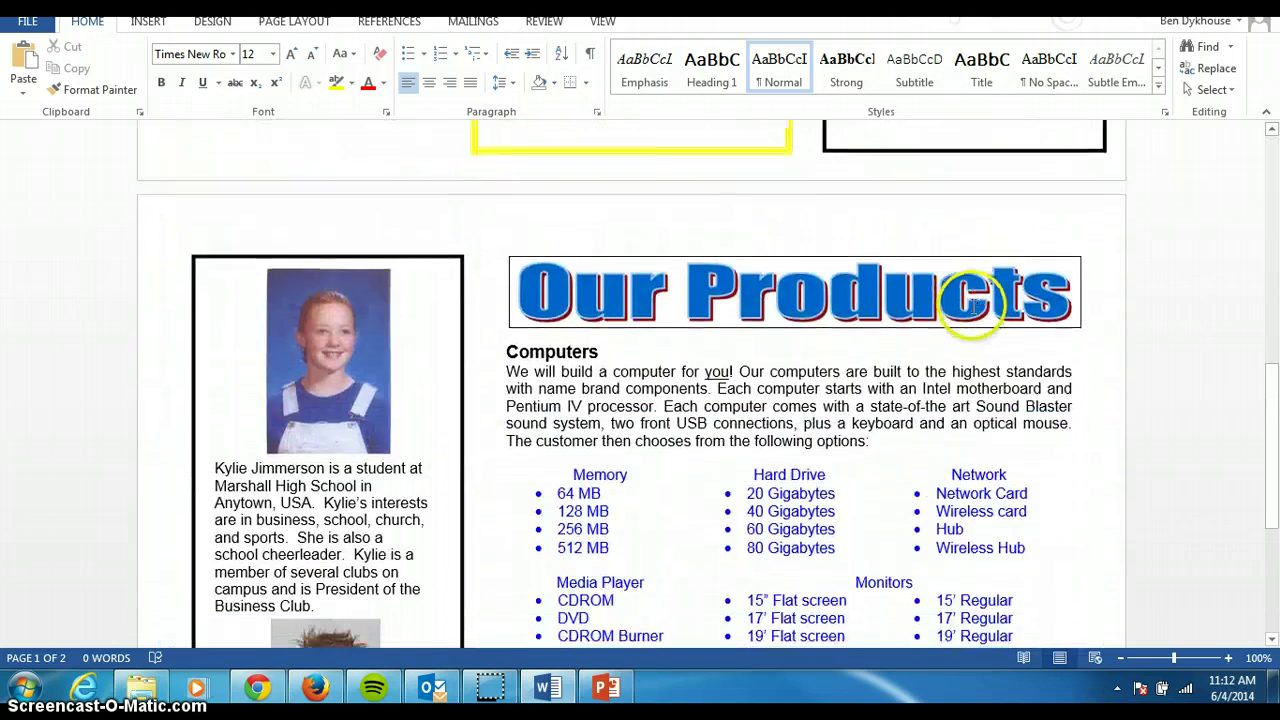
pyautogui.scroll(3, 973, 306)
pyautogui.scroll(14, 973, 306)
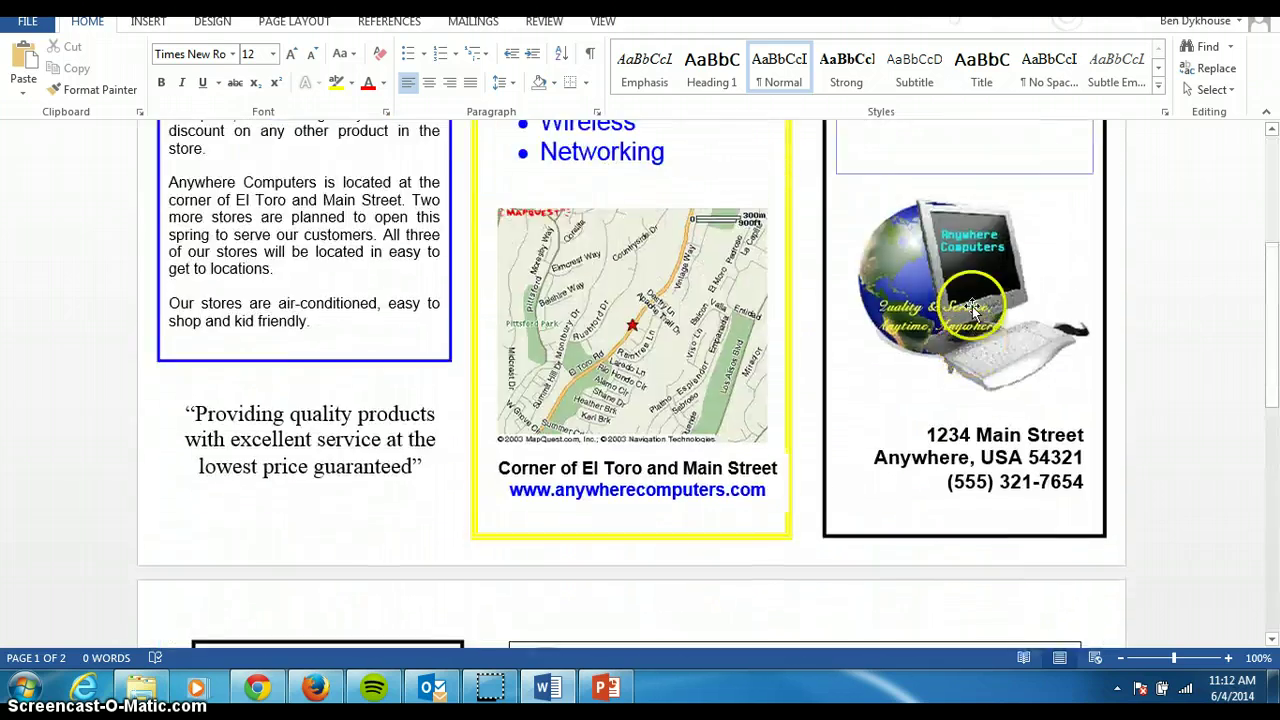
pyautogui.scroll(1, 970, 307)
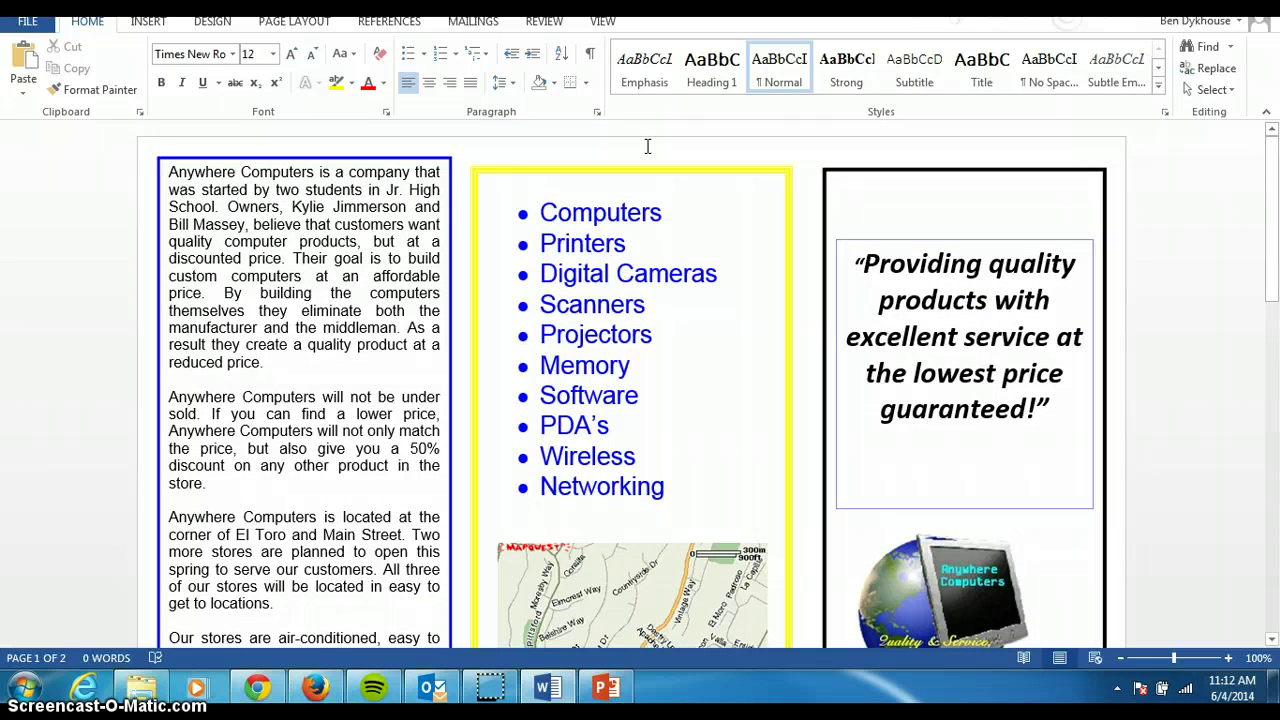
# - Save the brochure as PDF 'Brochure 1 Sample' with Minimum size optimization in Unit 2 Samples
pyautogui.click(30, 22)
pyautogui.click(40, 209)
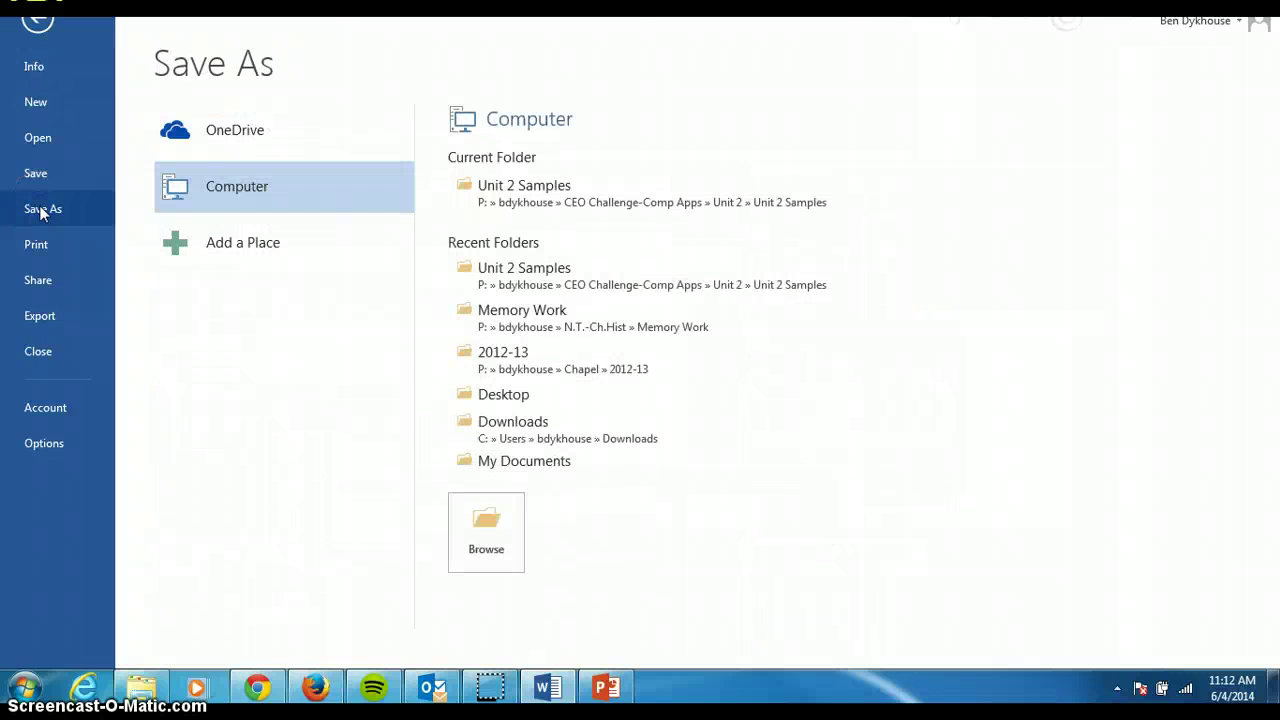
pyautogui.click(244, 190)
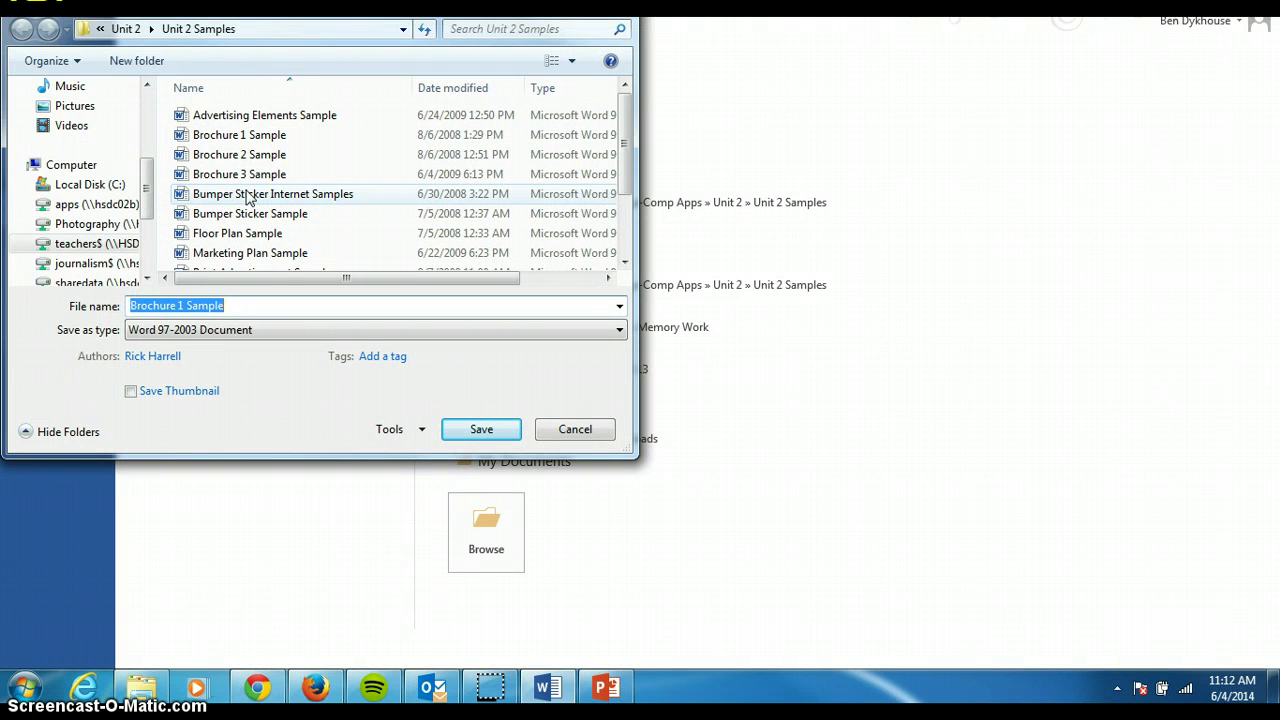
pyautogui.click(284, 341)
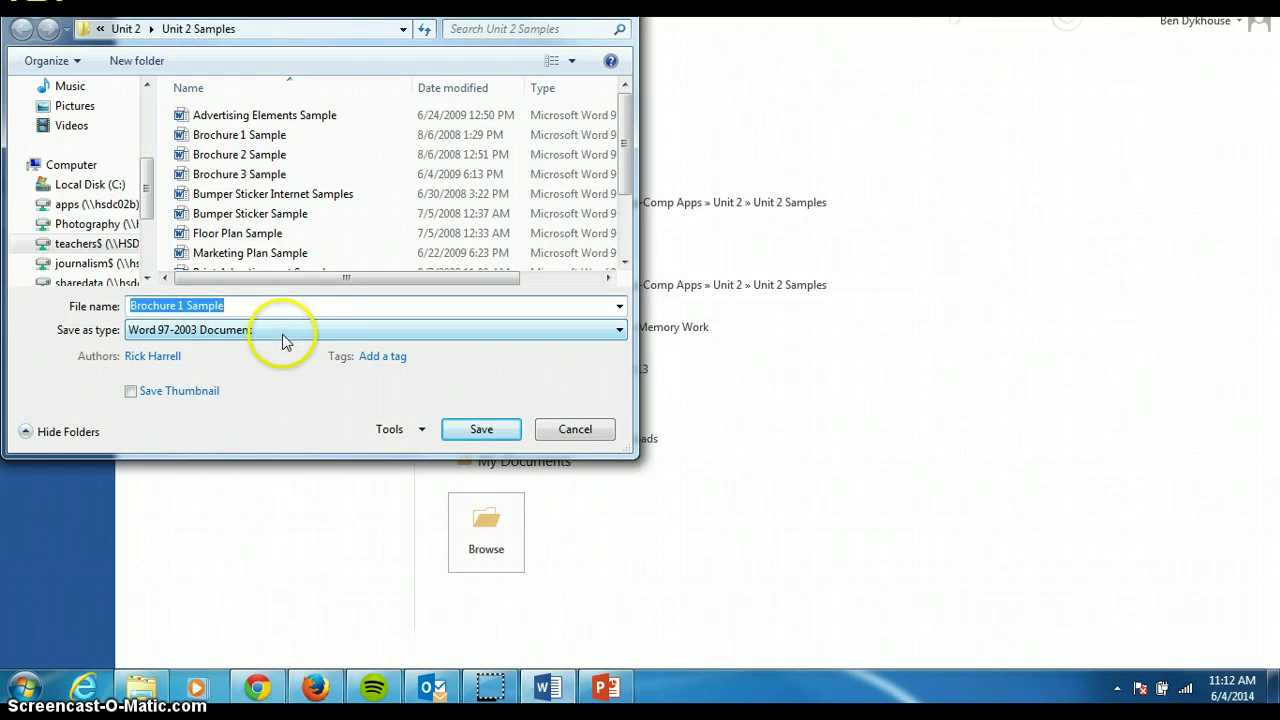
pyautogui.click(284, 341)
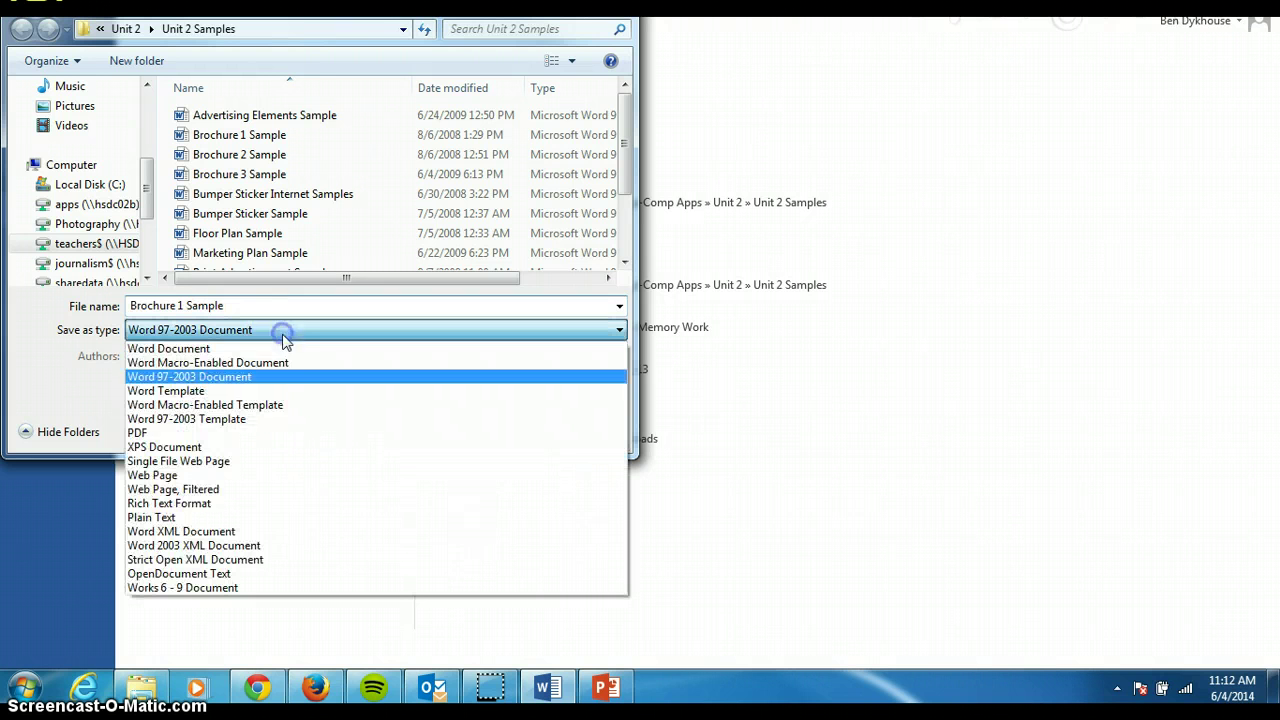
pyautogui.click(220, 437)
pyautogui.click(221, 437)
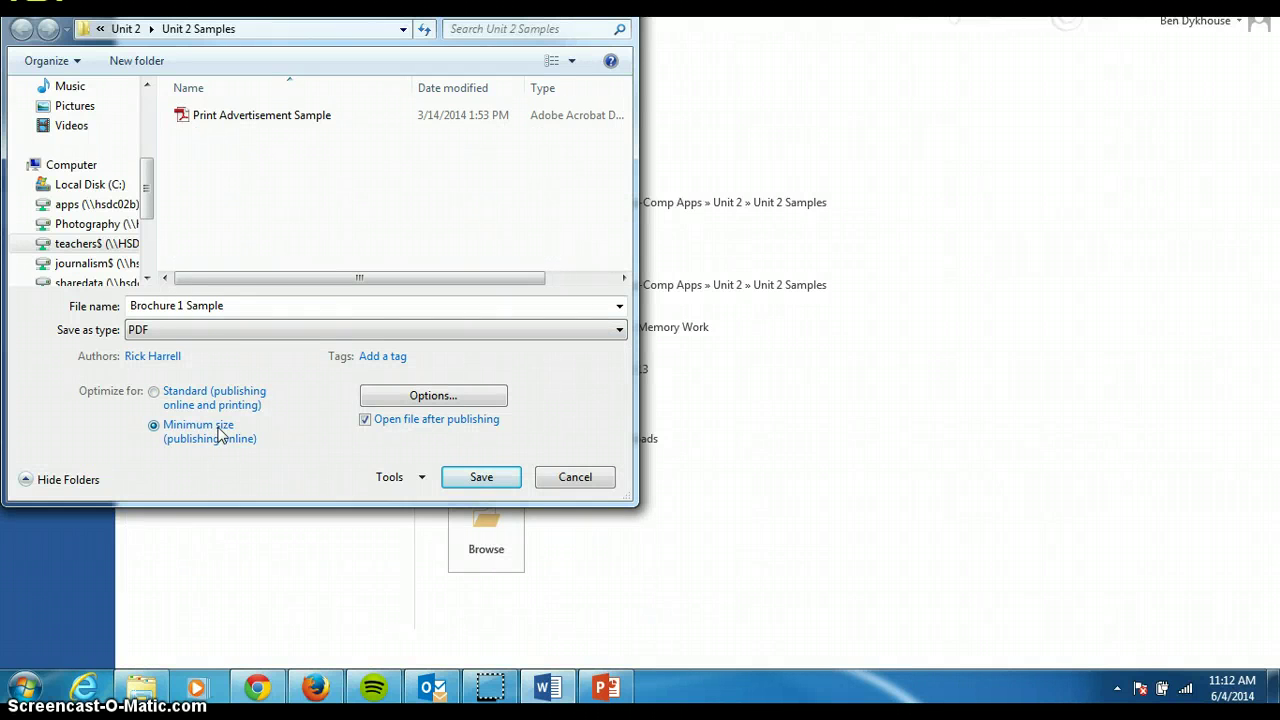
pyautogui.click(226, 305)
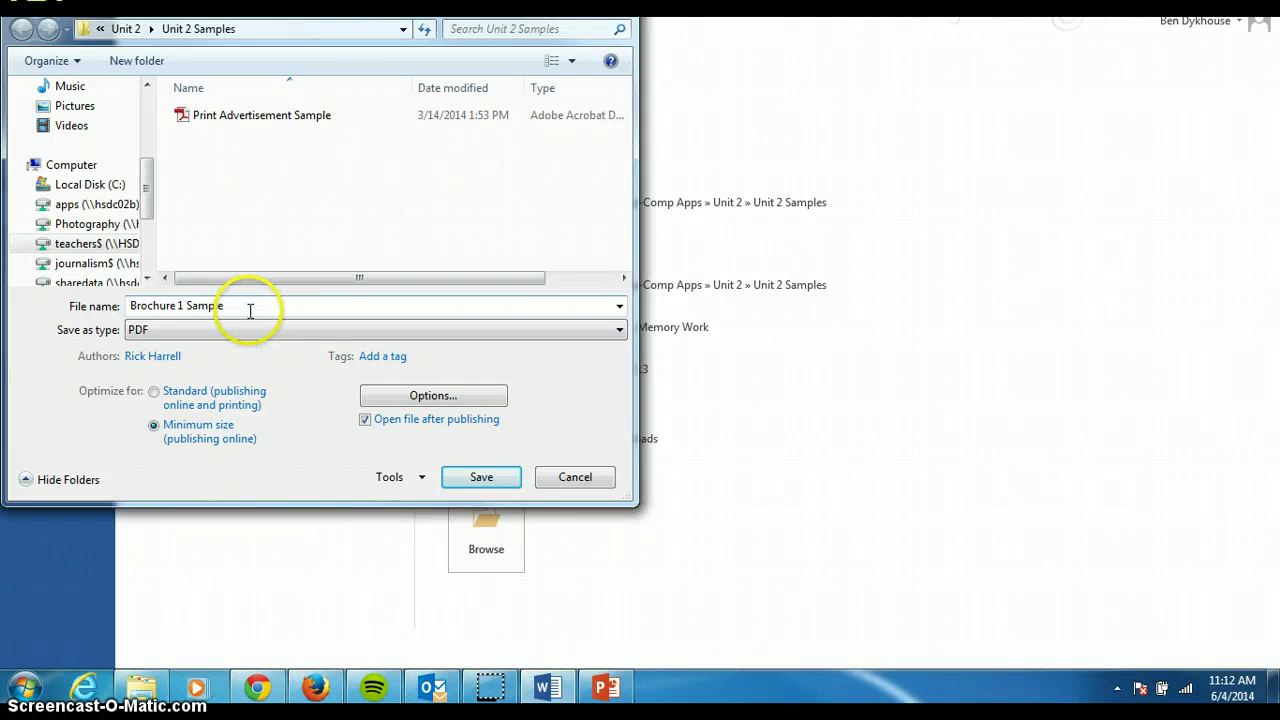
pyautogui.tripleClick(249, 304)
pyautogui.click(250, 305)
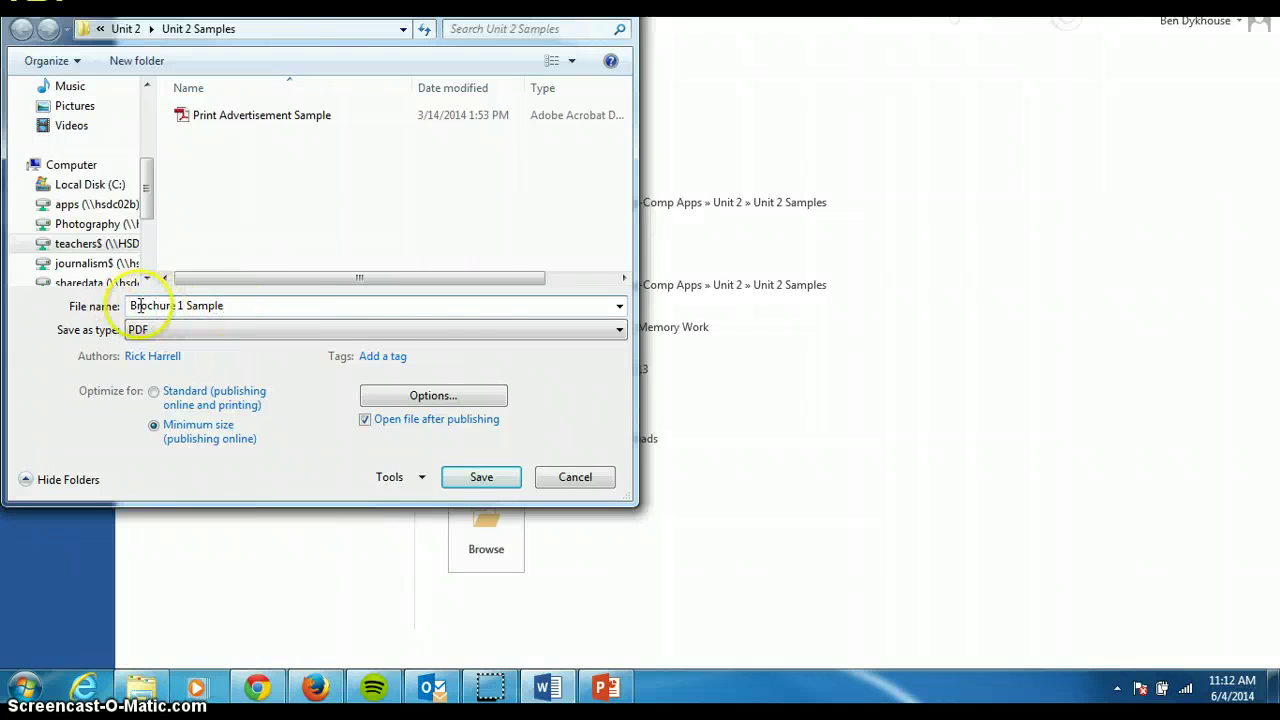
pyautogui.click(479, 484)
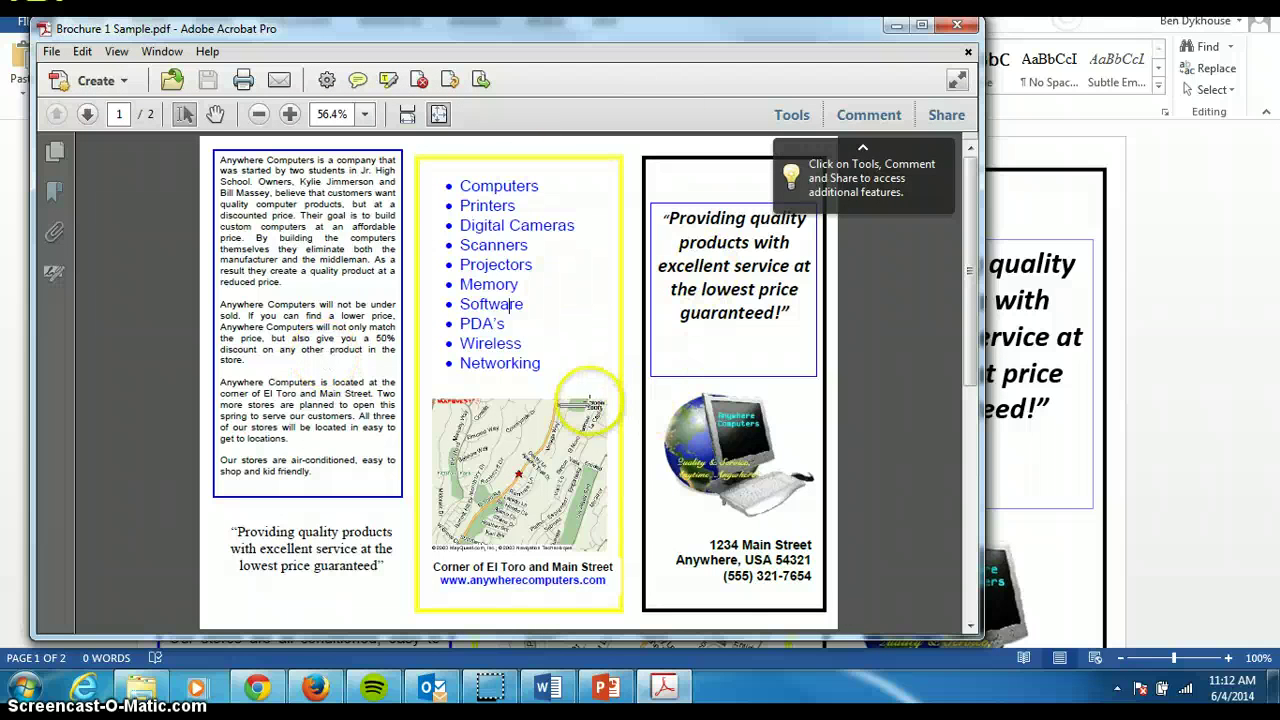
# - Scroll Brochure 1 Sample.pdf in Acrobat to page 2 and back to page 1
pyautogui.scroll(-2, 588, 395)
pyautogui.scroll(2, 593, 383)
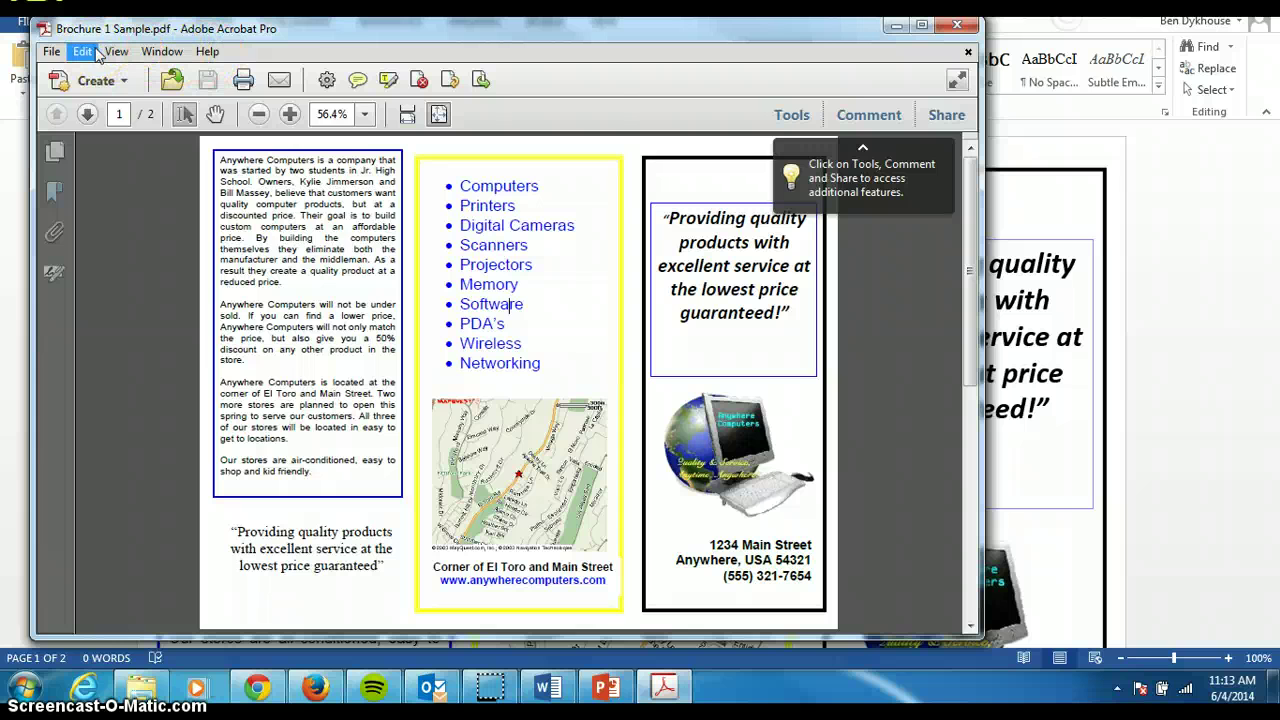
# - Save the PDF's pages as JPEG images in the Unit 2 Samples folder
pyautogui.click(51, 51)
pyautogui.click(62, 145)
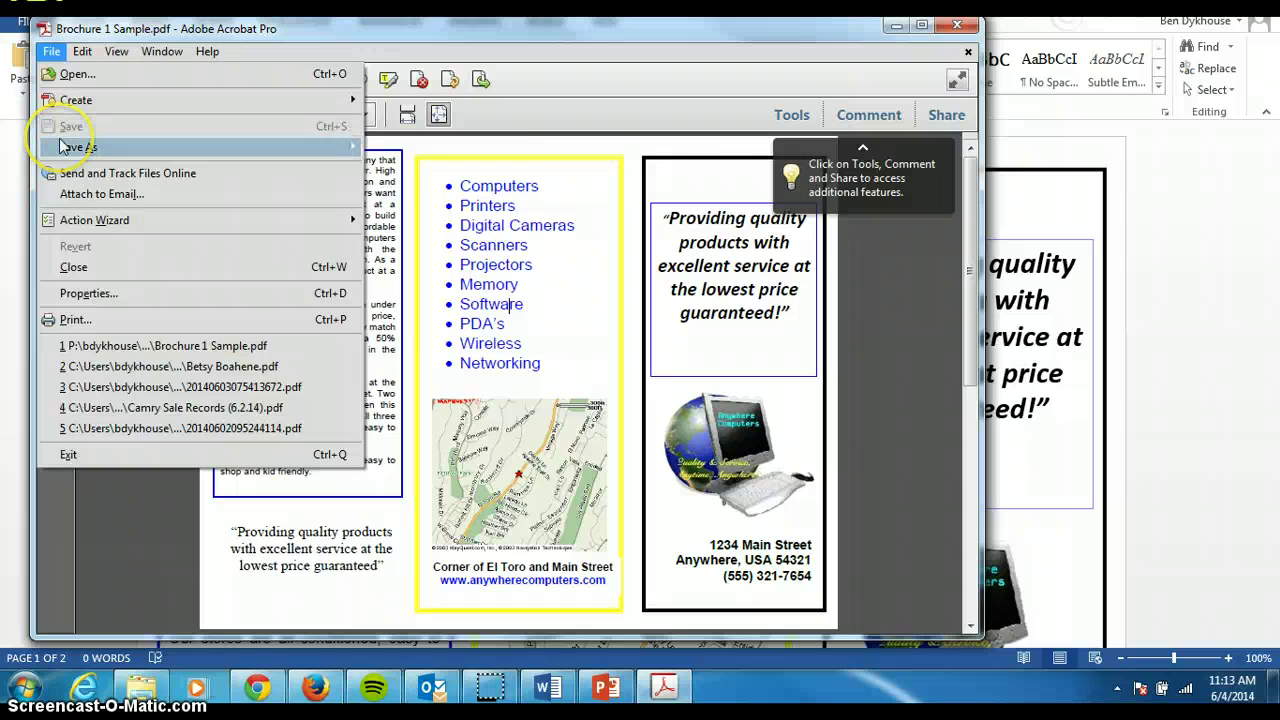
pyautogui.click(415, 264)
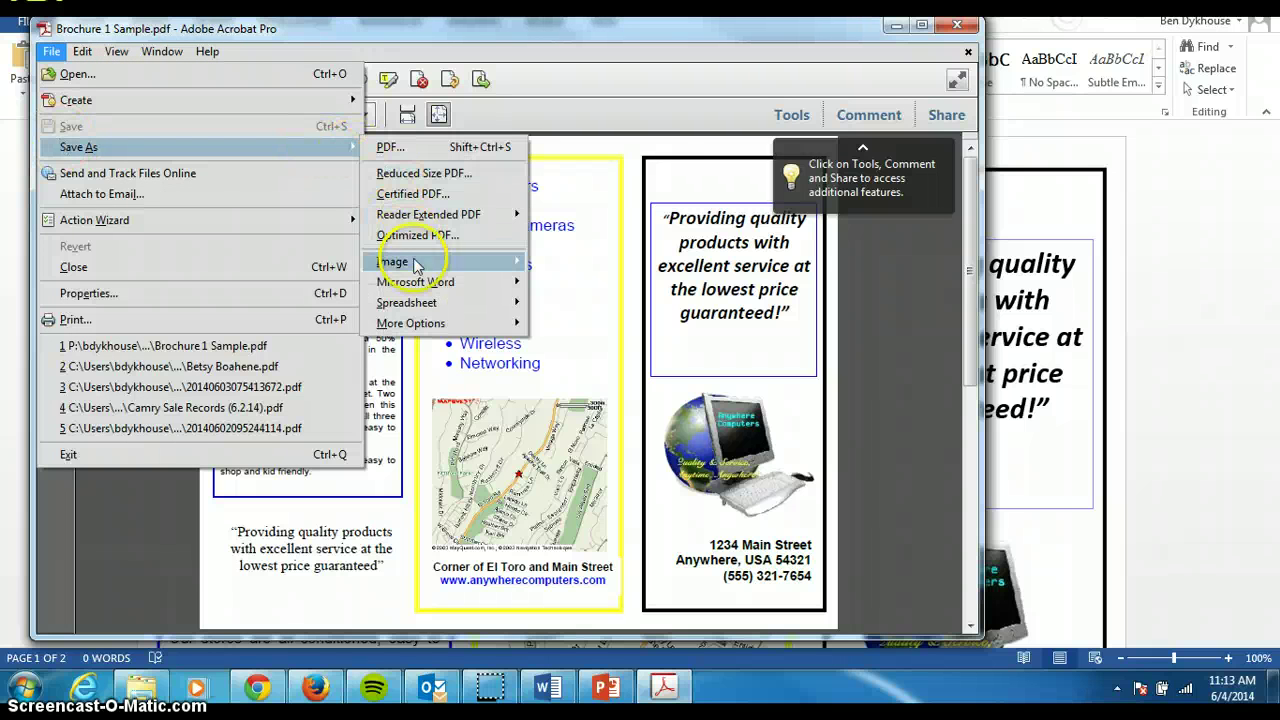
pyautogui.click(548, 264)
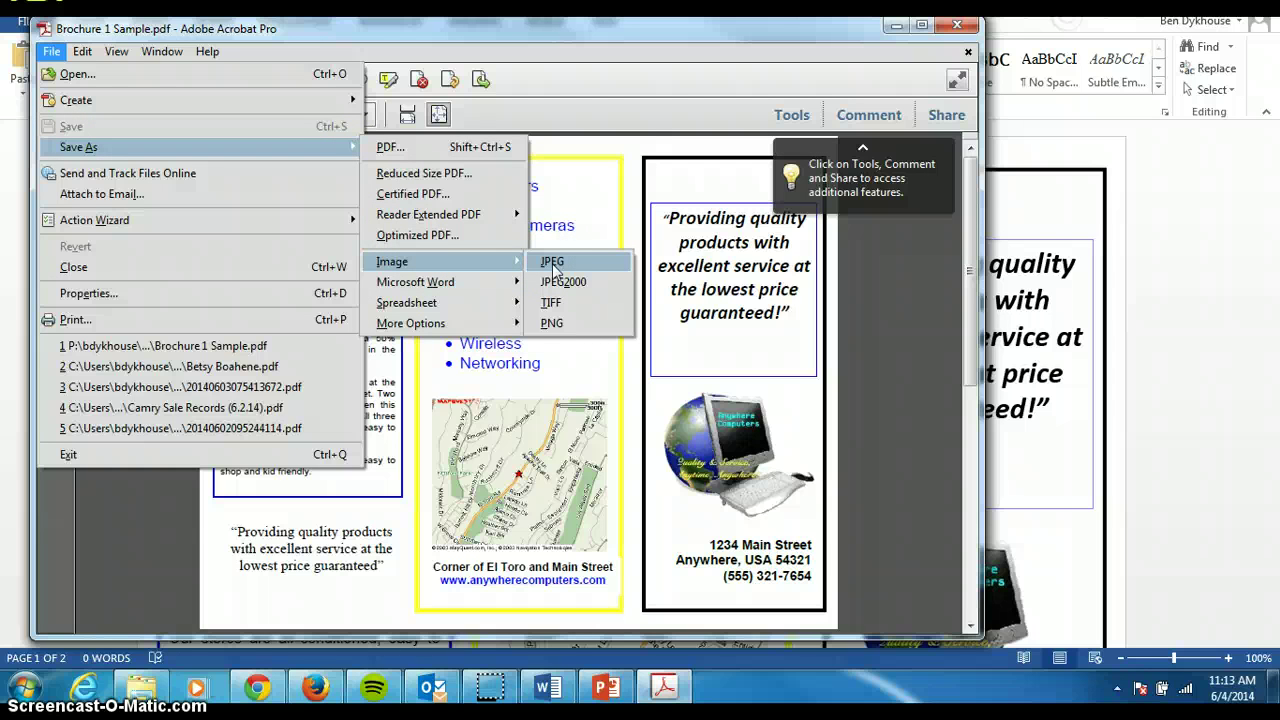
pyautogui.click(553, 264)
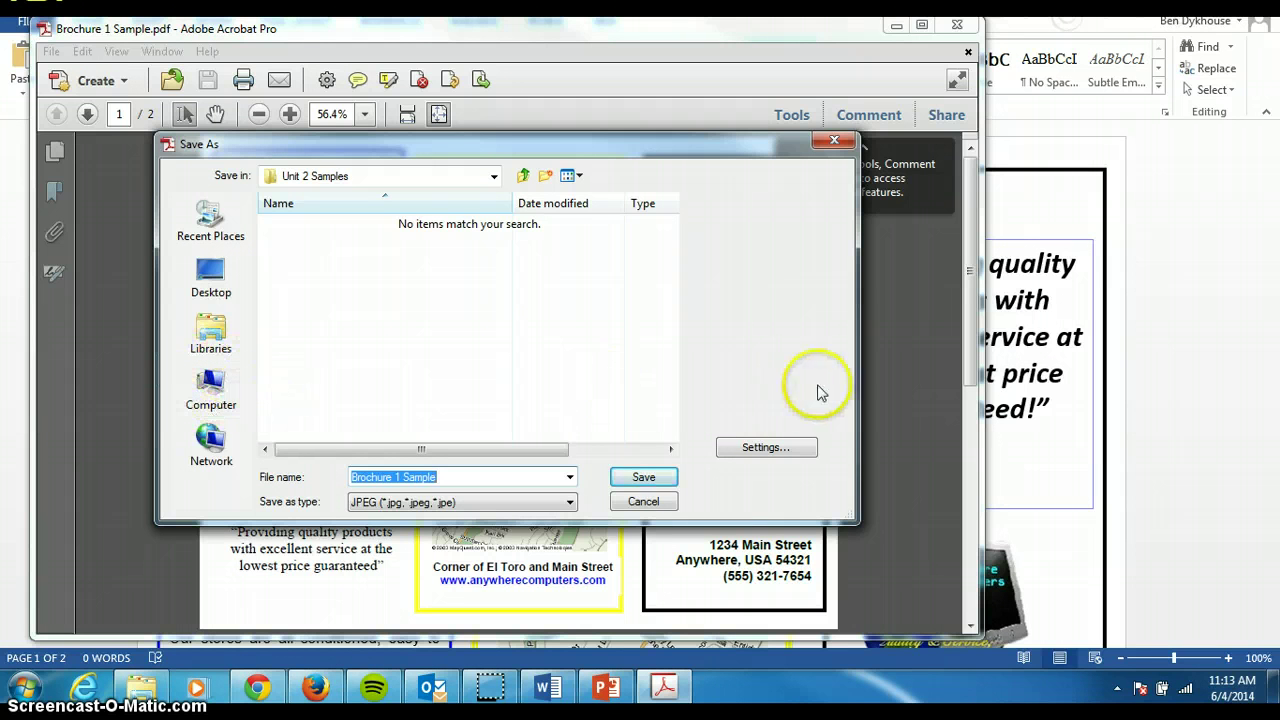
pyautogui.click(642, 479)
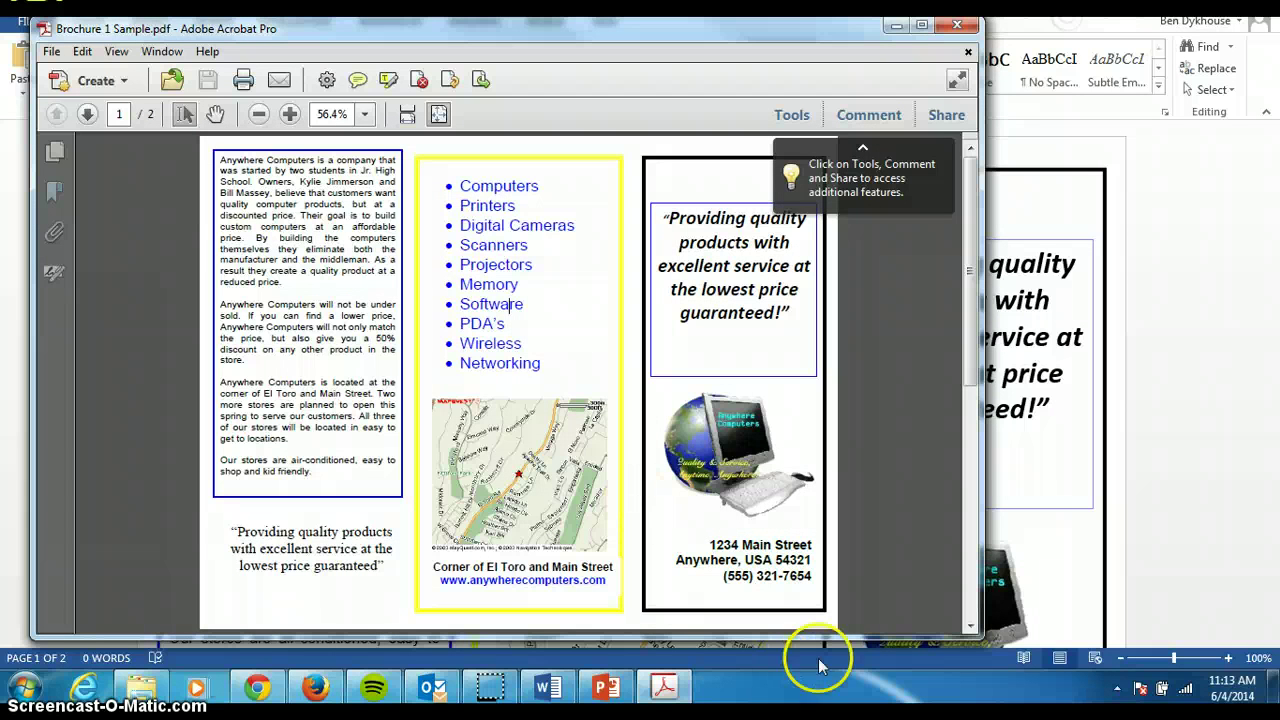
pyautogui.click(900, 633)
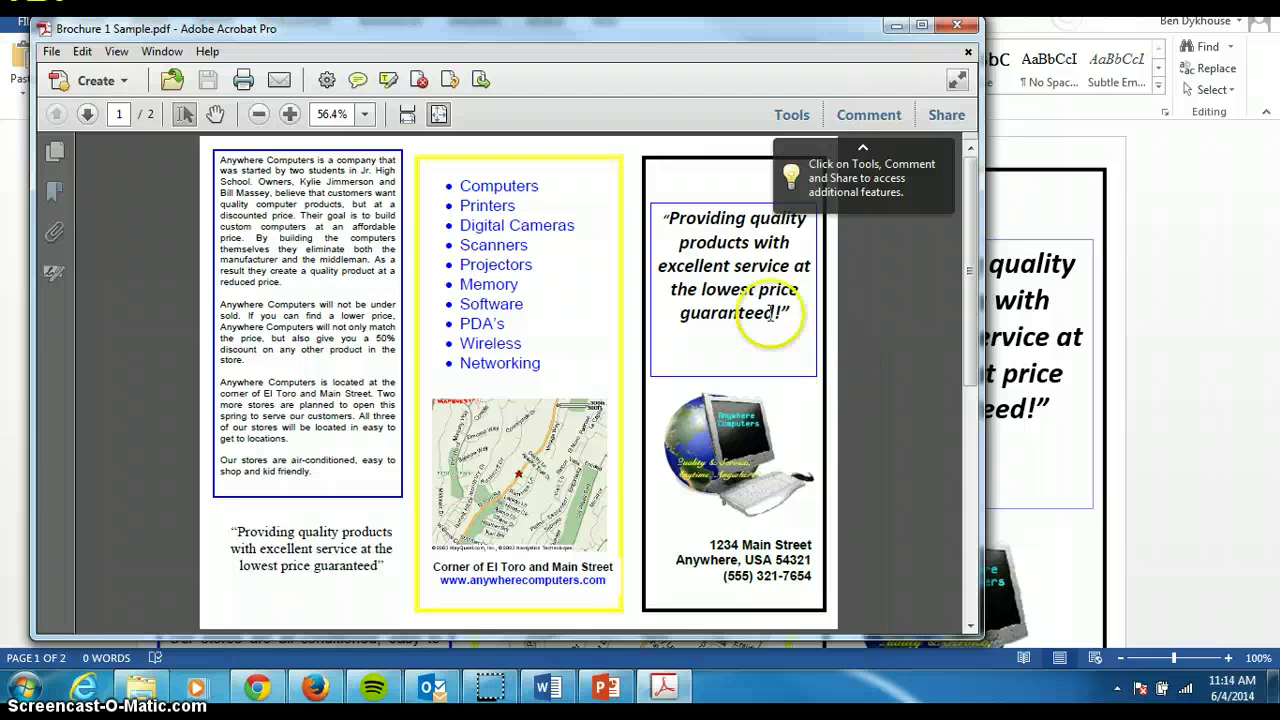
# - Close Acrobat and return to the review sheet in Chrome, passing through PowerPoint
pyautogui.click(958, 26)
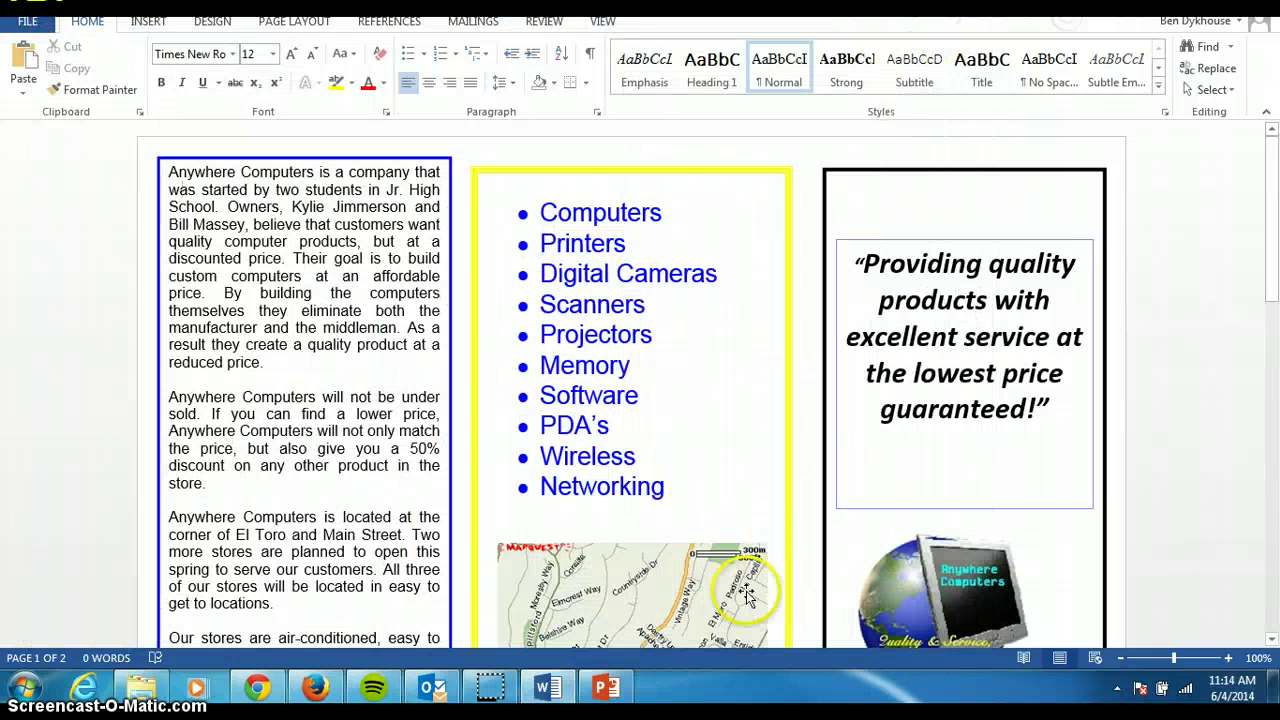
pyautogui.click(606, 688)
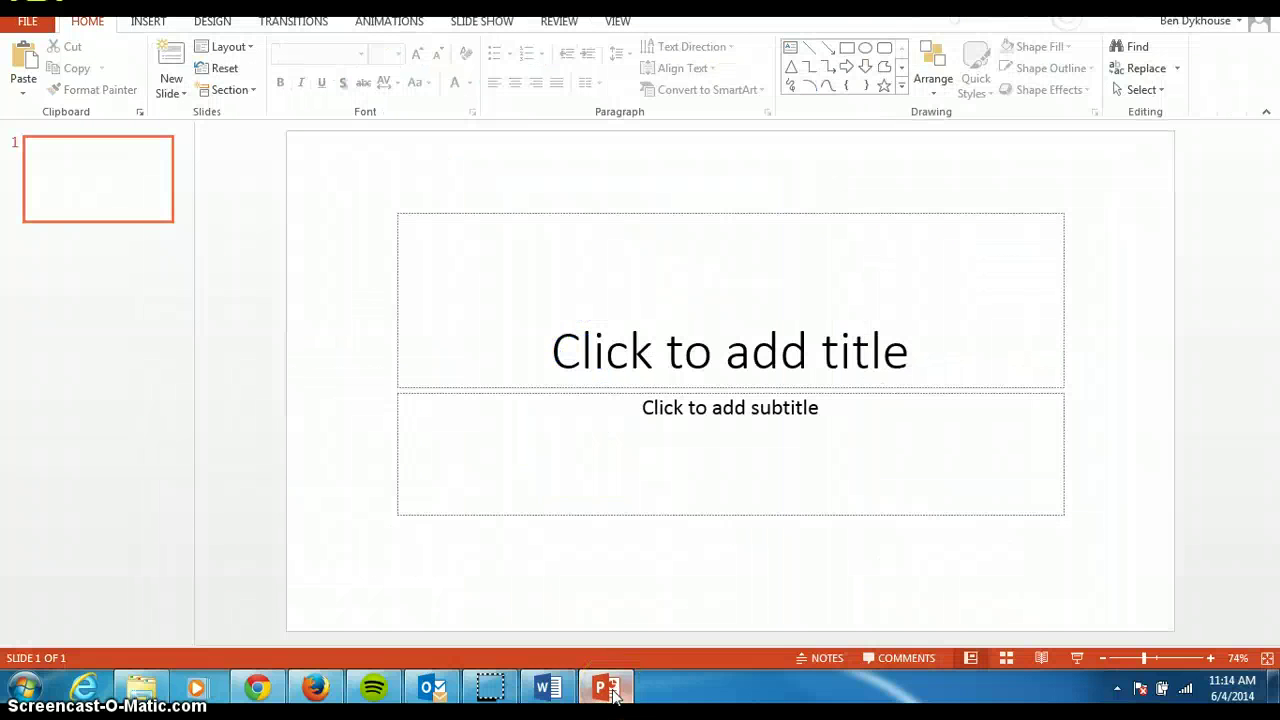
pyautogui.click(257, 687)
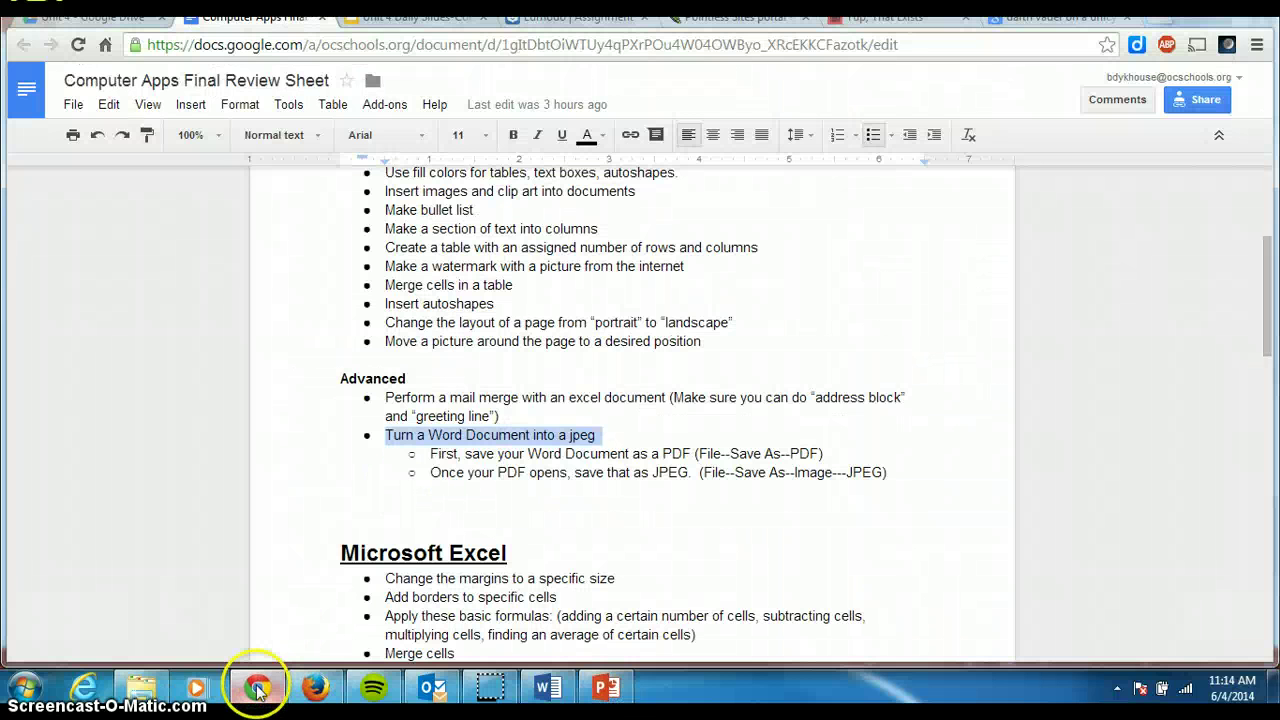
# - Glance at the Unit 4 Daily Slides deck, then return to PowerPoint's blank title slide
pyautogui.click(419, 16)
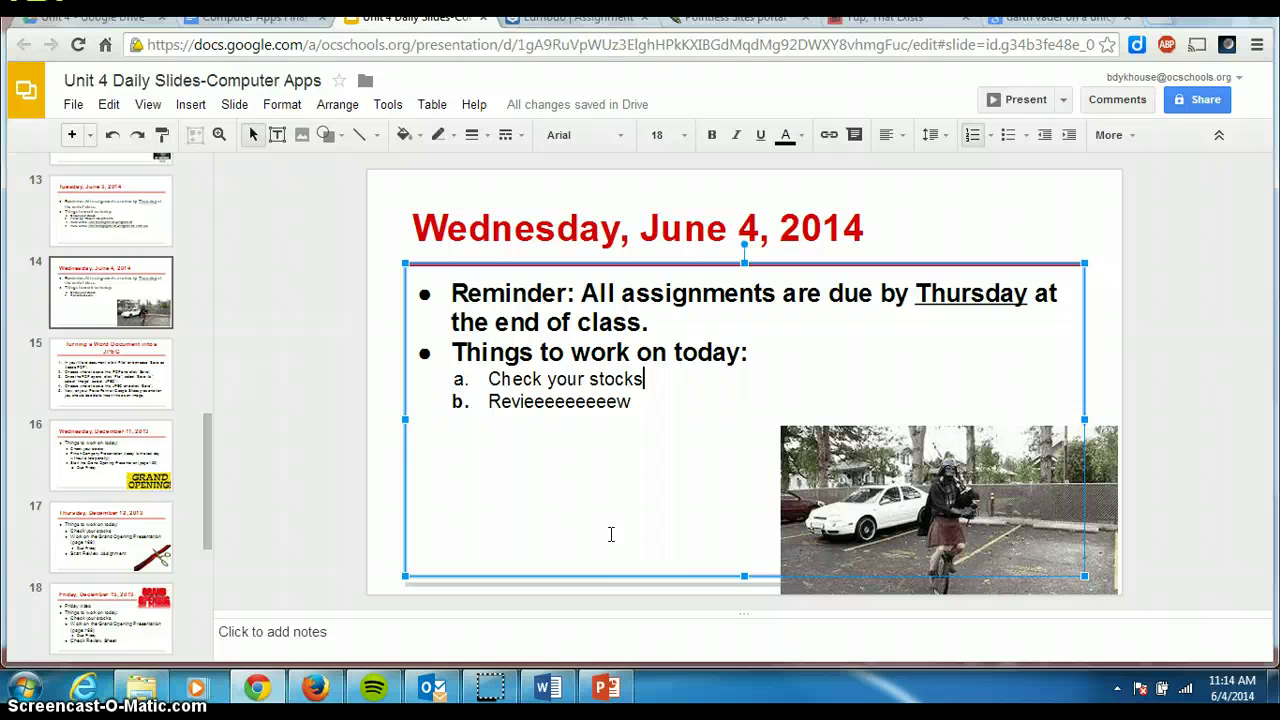
pyautogui.click(606, 687)
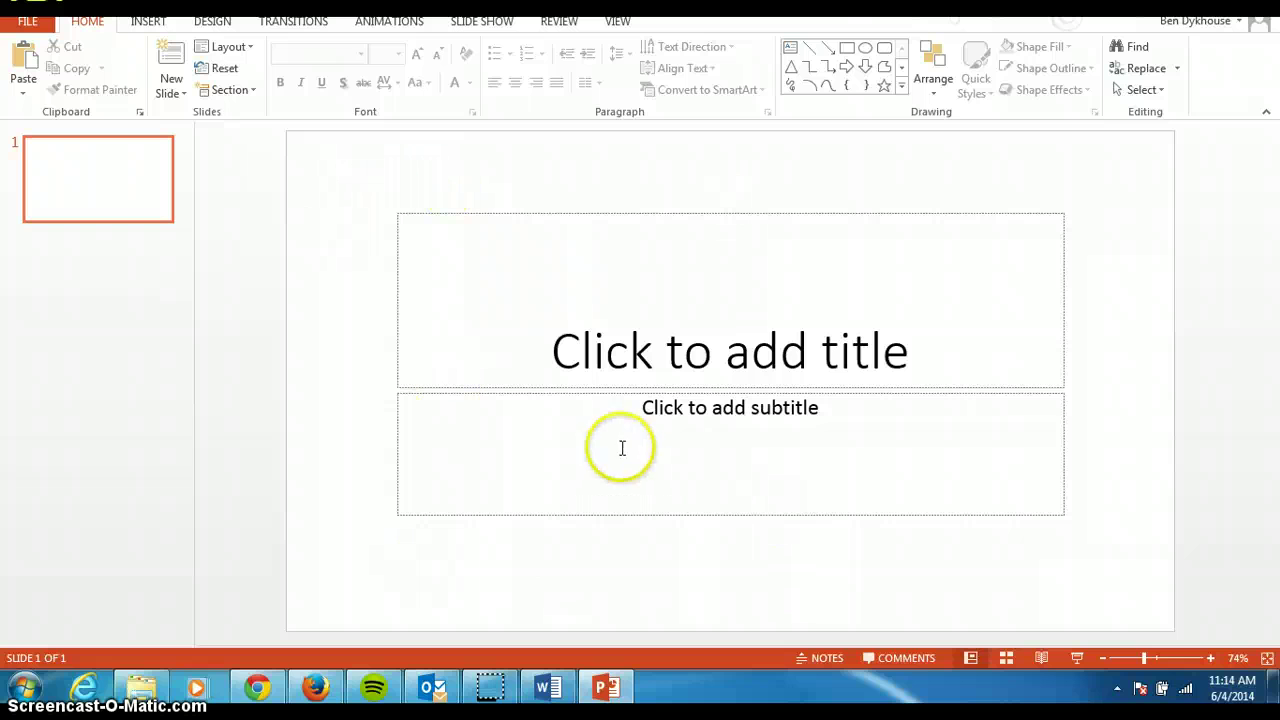
# - Open Insert > Pictures and browse to teachers$ > CEO Challenge-Comp Apps > Unit 2 > Unit 2 Samples
pyautogui.click(149, 24)
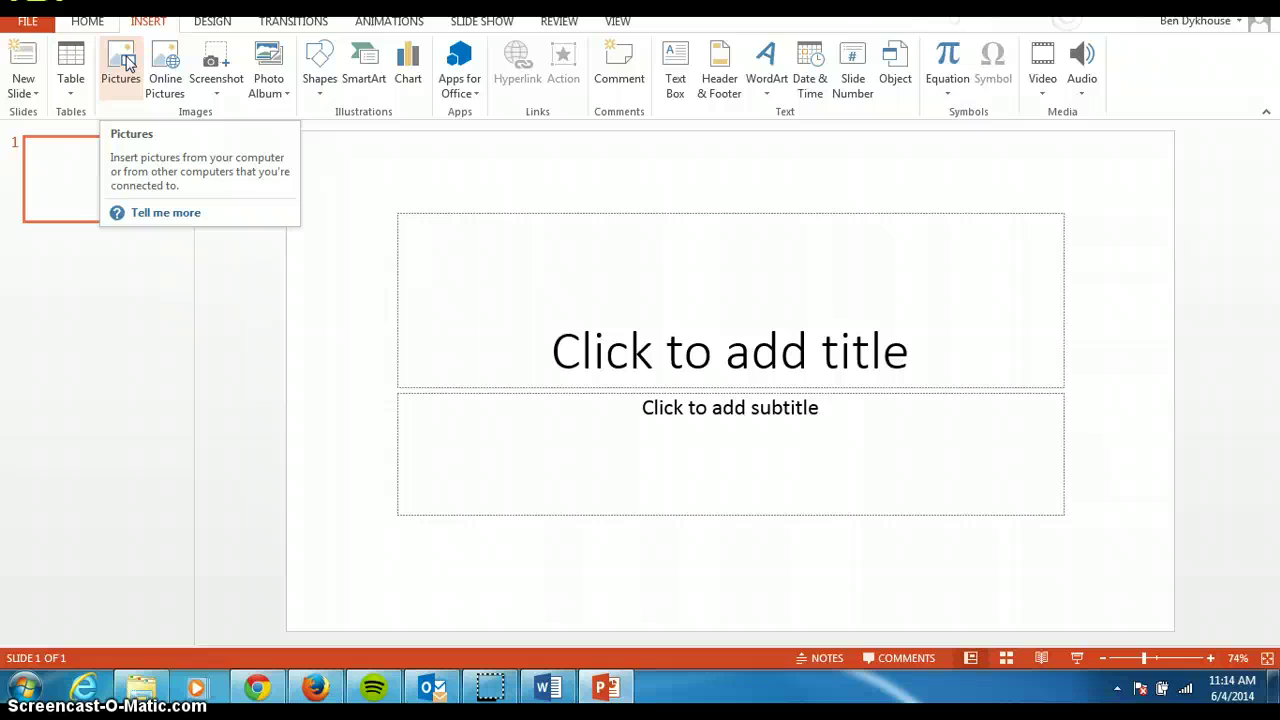
pyautogui.click(128, 64)
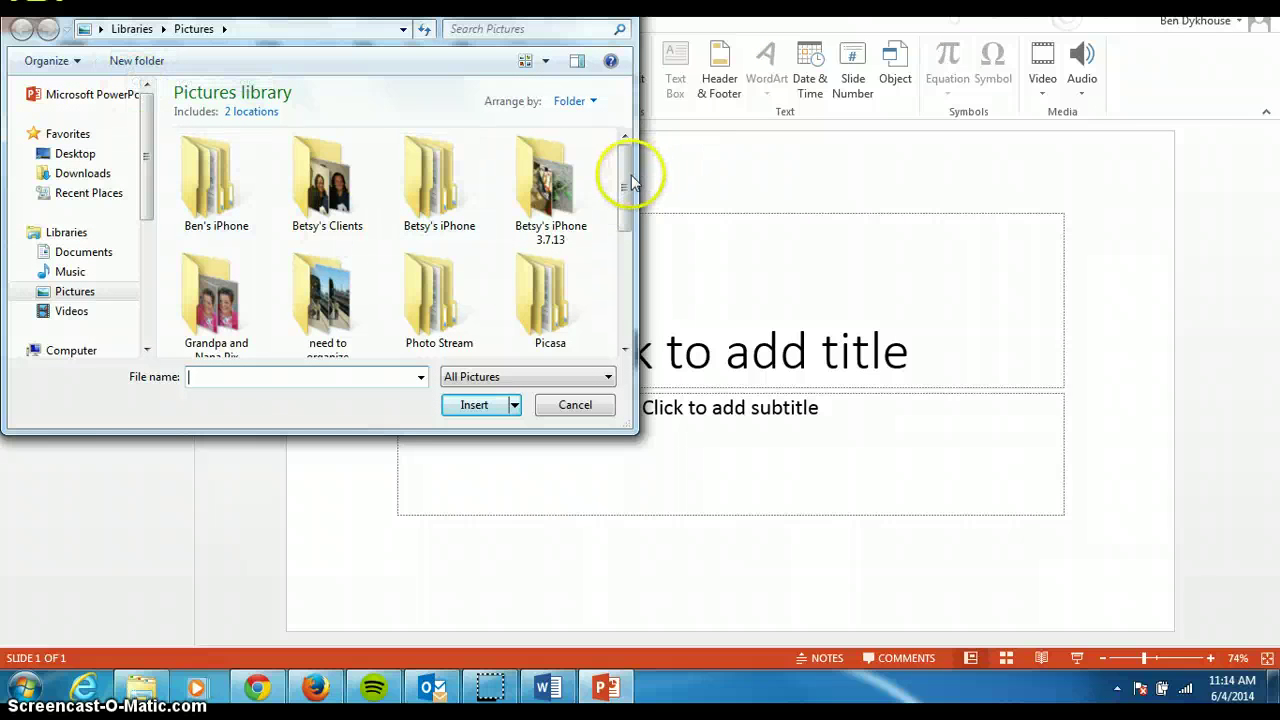
pyautogui.moveTo(143, 237); pyautogui.dragTo(148, 270)
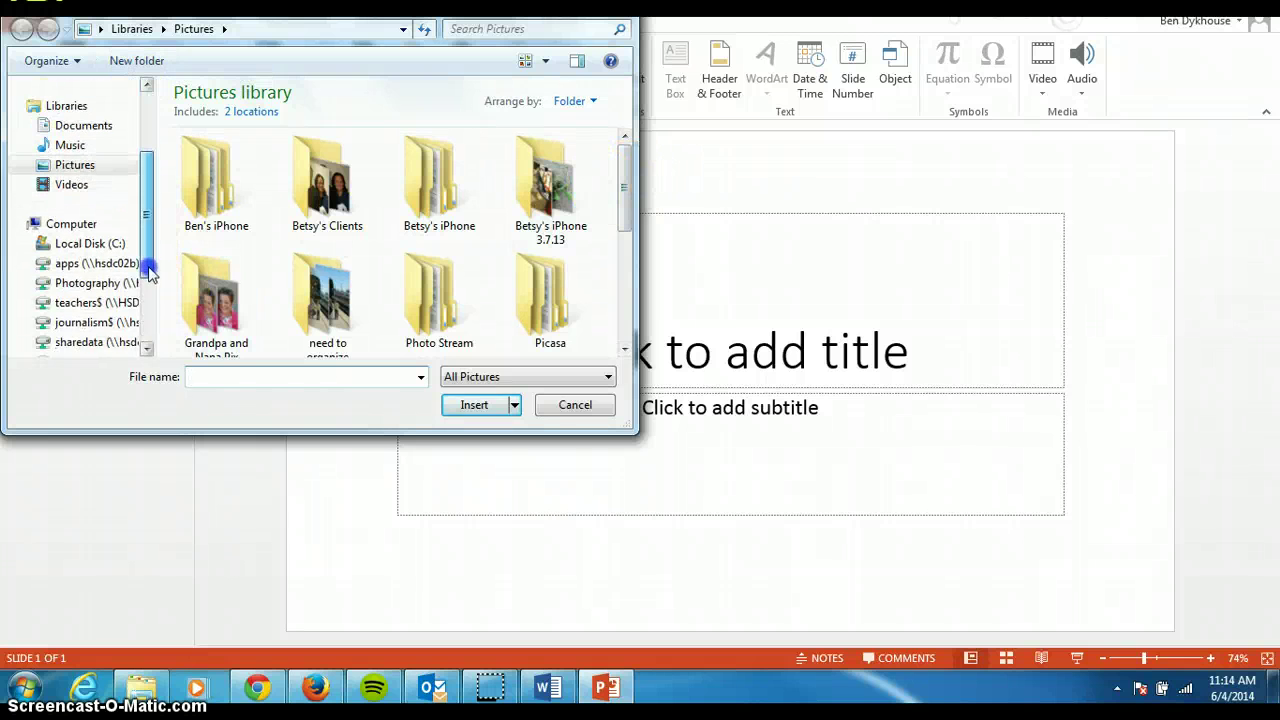
pyautogui.click(105, 310)
pyautogui.doubleClick(213, 204)
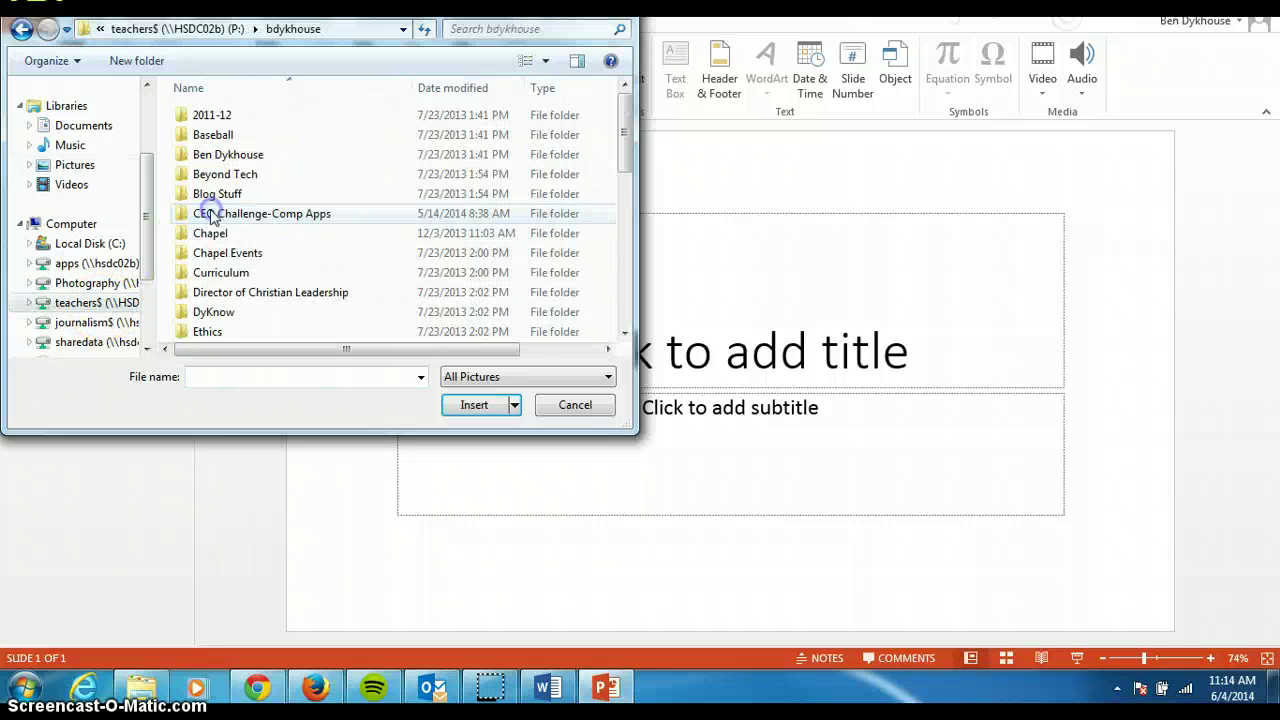
pyautogui.doubleClick(215, 213)
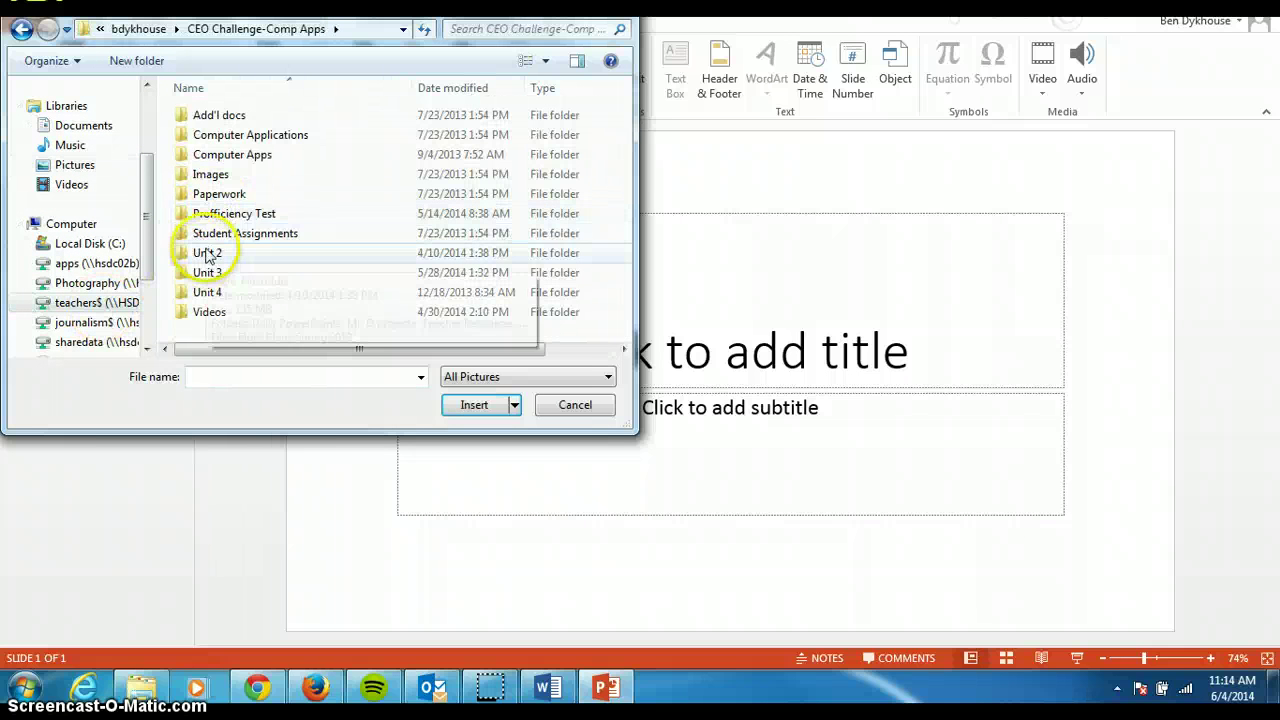
pyautogui.doubleClick(207, 256)
pyautogui.doubleClick(215, 212)
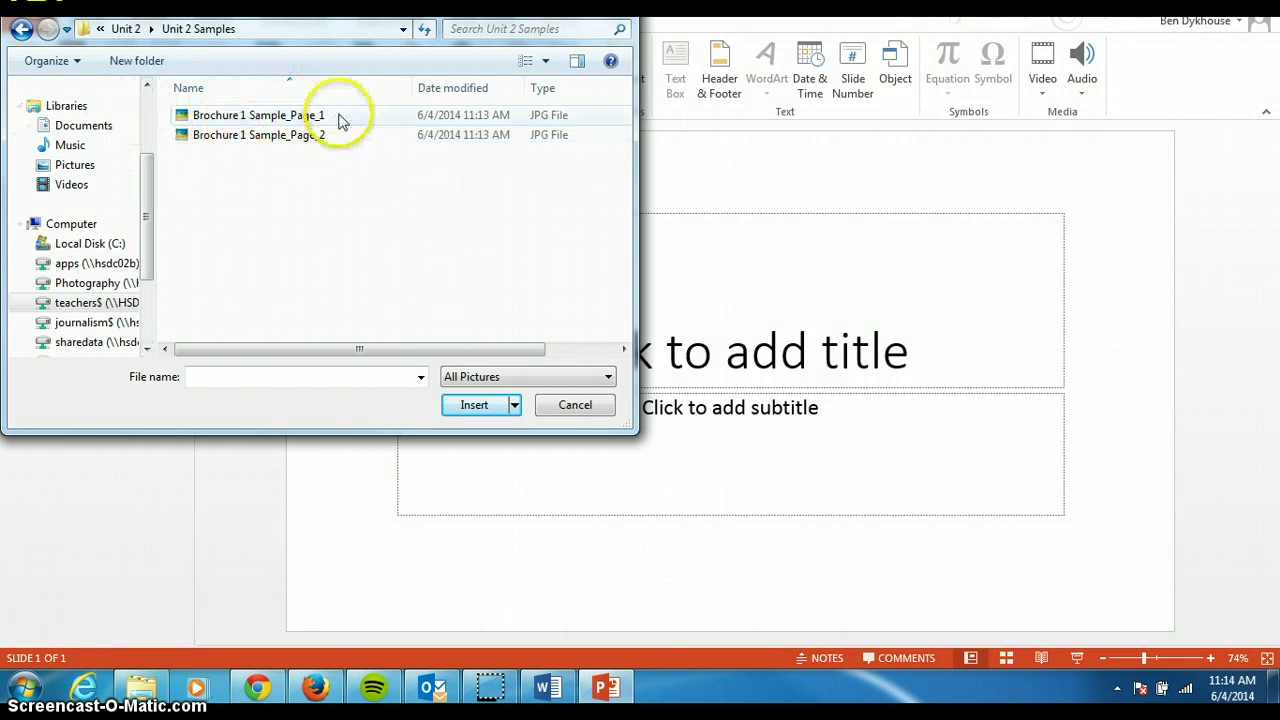
# - Insert Brochure 1 Sample_Page_1 and Page_2, shrink both, and arrange them upper left and lower right
pyautogui.doubleClick(232, 117)
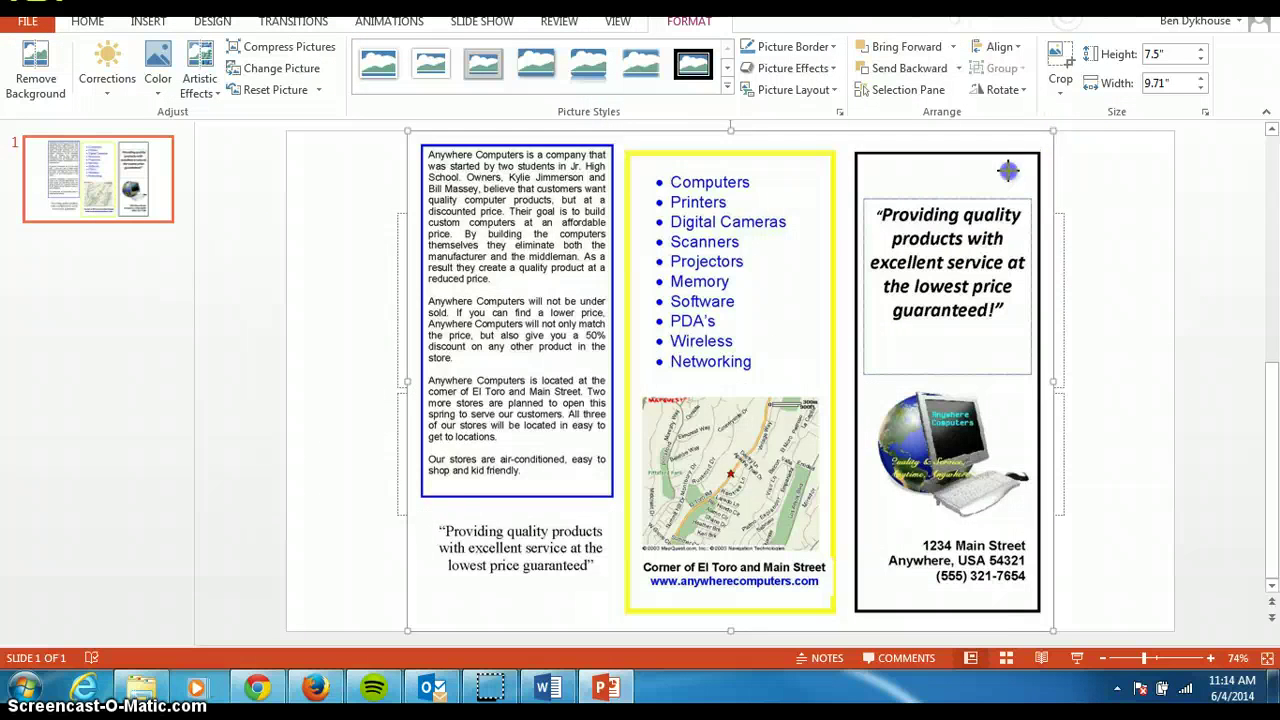
pyautogui.moveTo(1008, 171); pyautogui.dragTo(480, 237)
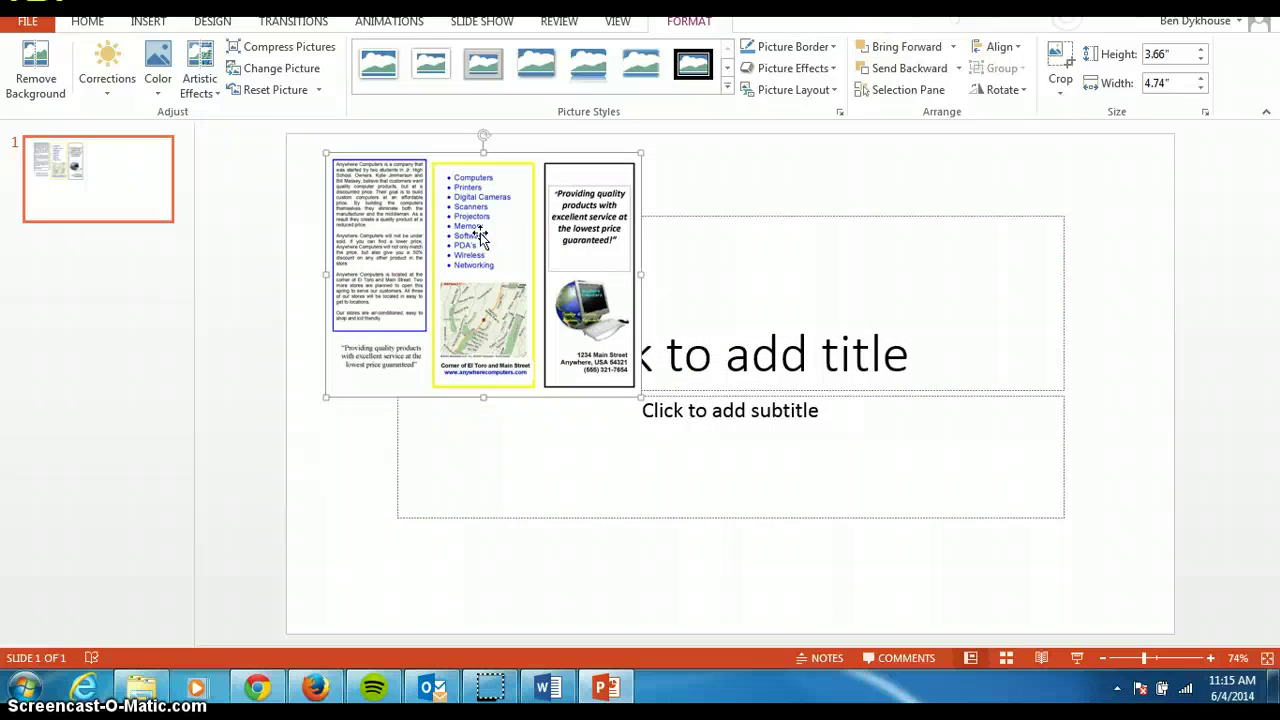
pyautogui.click(148, 21)
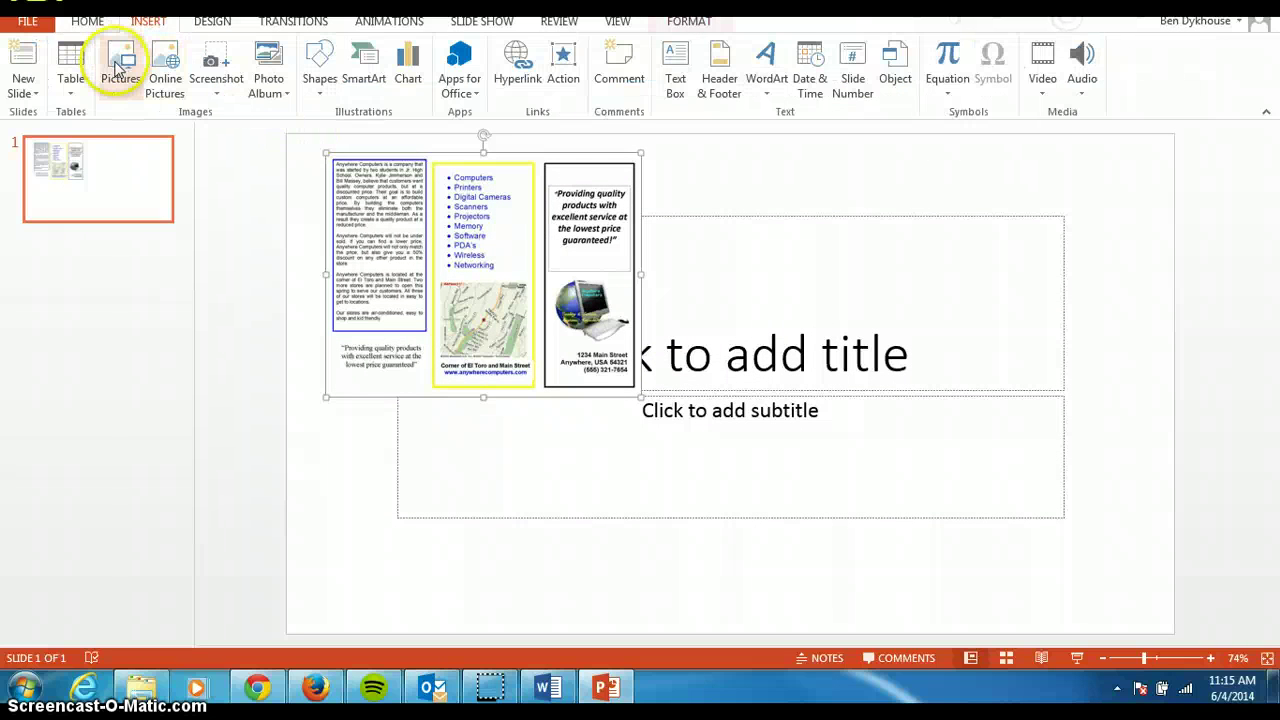
pyautogui.click(118, 68)
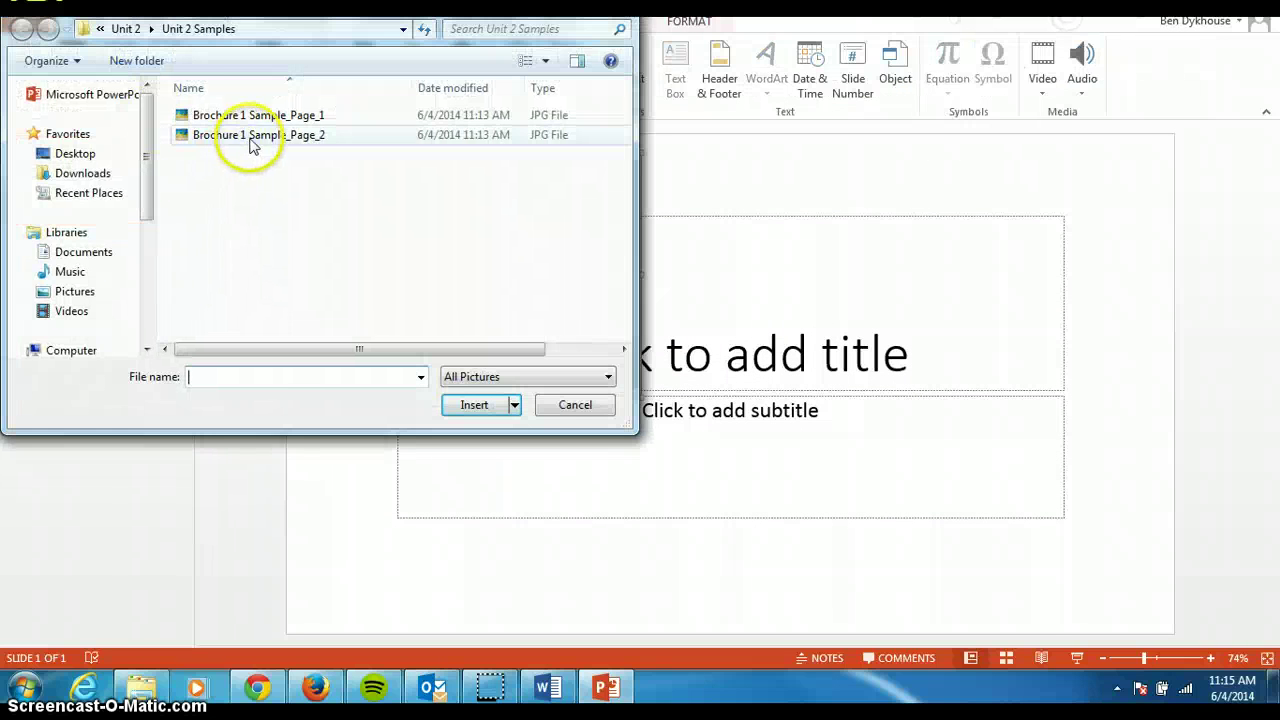
pyautogui.doubleClick(251, 138)
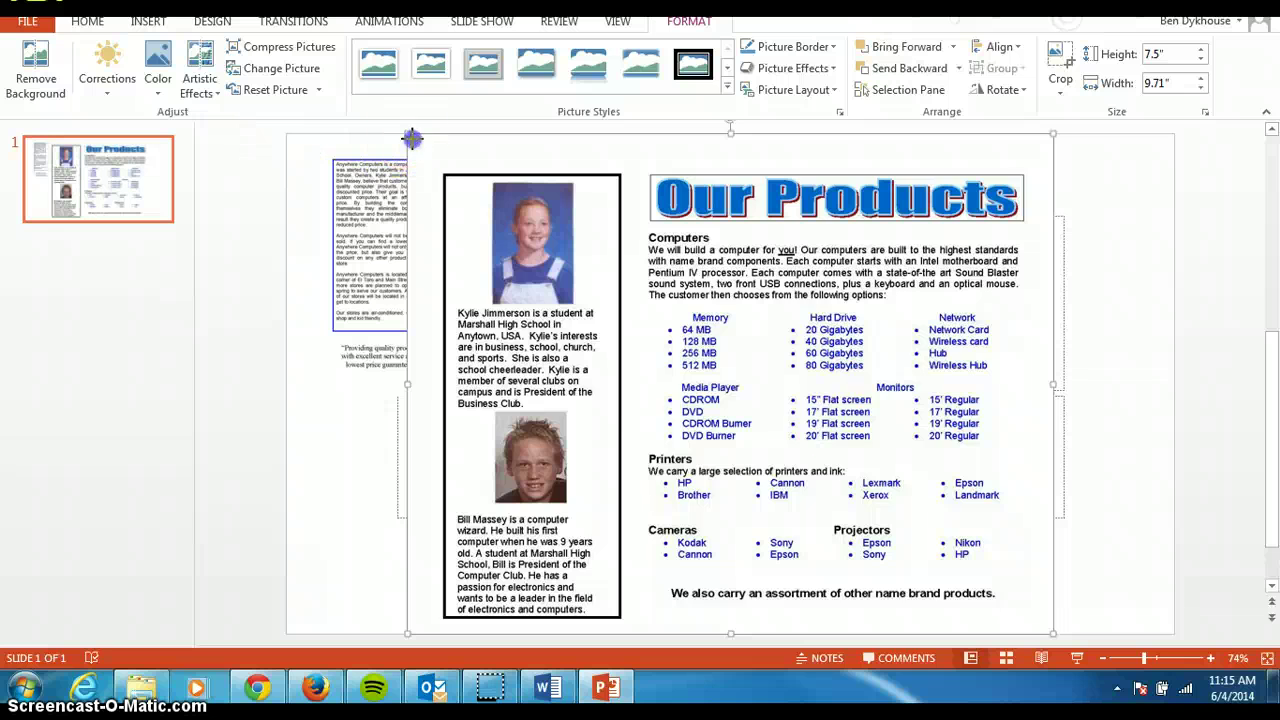
pyautogui.moveTo(412, 137); pyautogui.dragTo(695, 356)
pyautogui.moveTo(834, 429); pyautogui.dragTo(856, 406)
pyautogui.moveTo(513, 302); pyautogui.dragTo(530, 330)
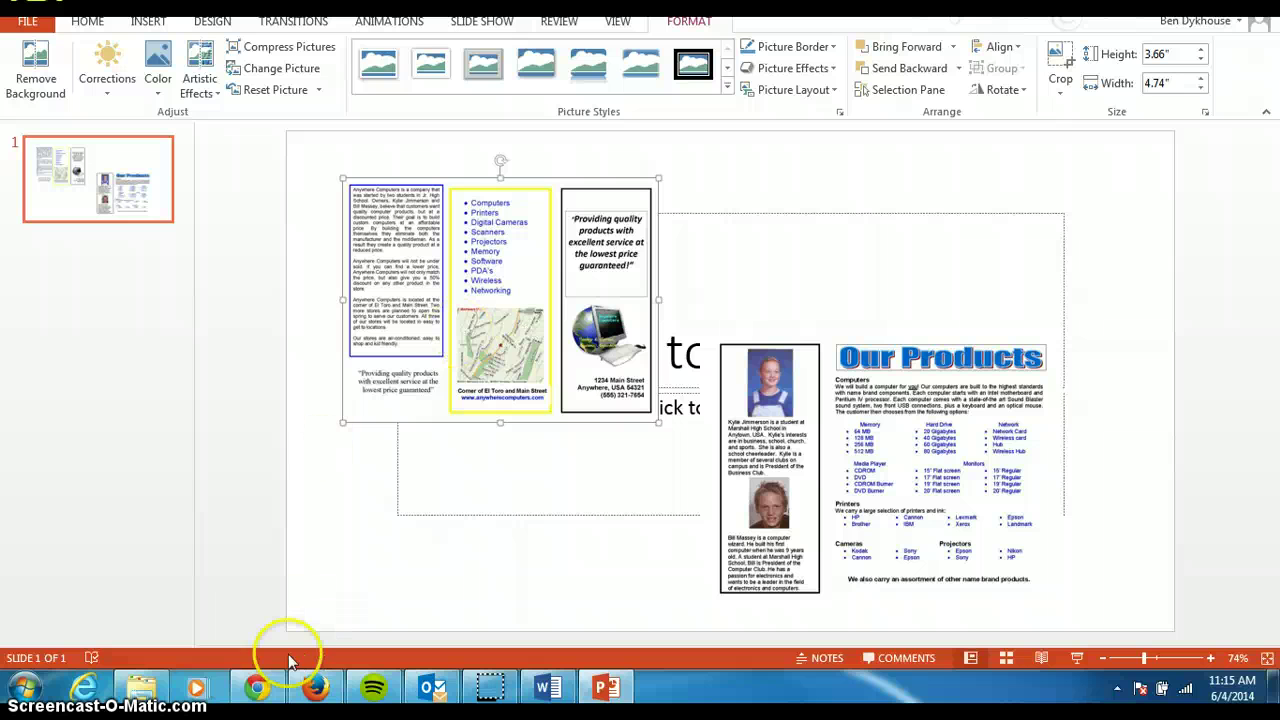
# - Switch to the Google Slides deck and choose Insert > Image on the June 4 slide
pyautogui.click(262, 694)
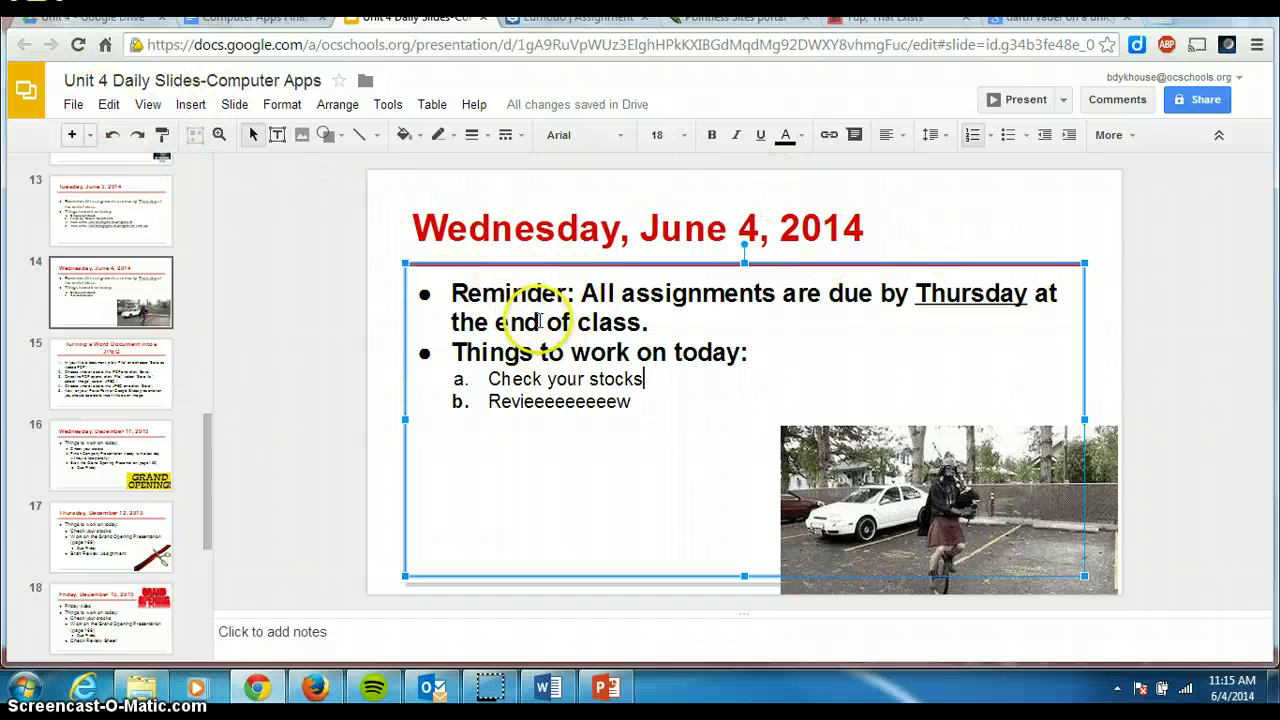
pyautogui.click(192, 106)
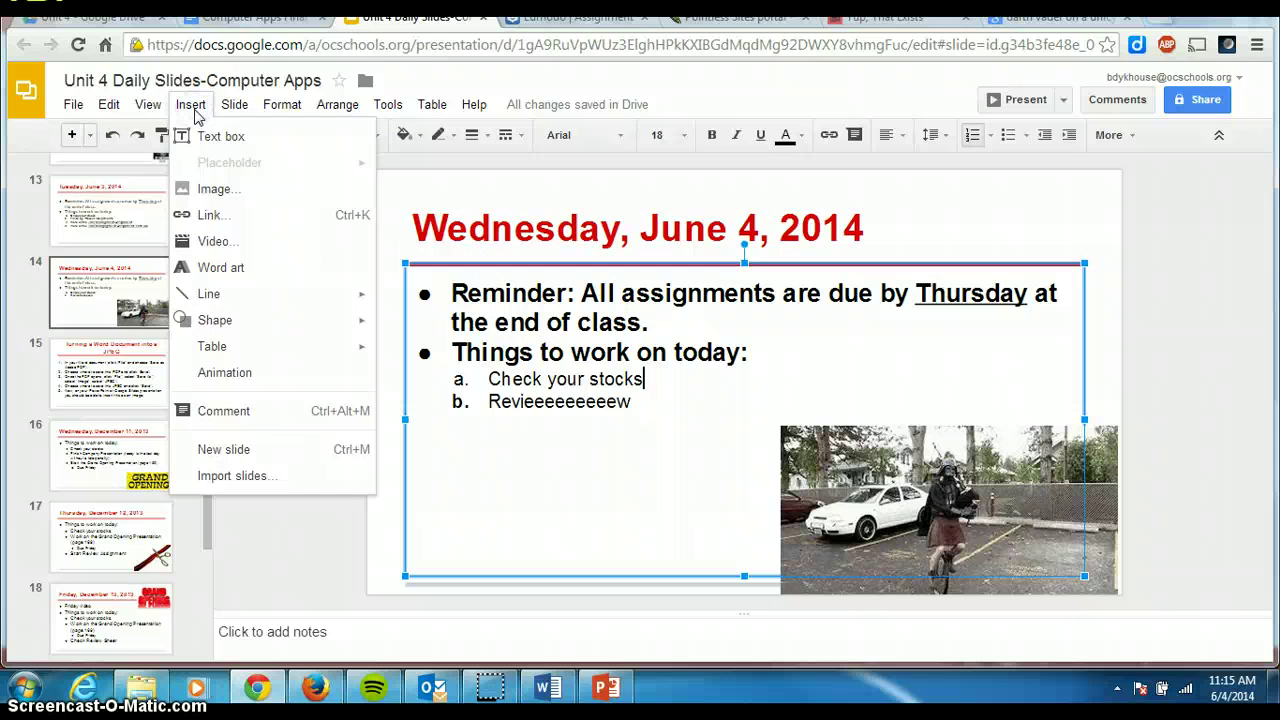
pyautogui.click(236, 196)
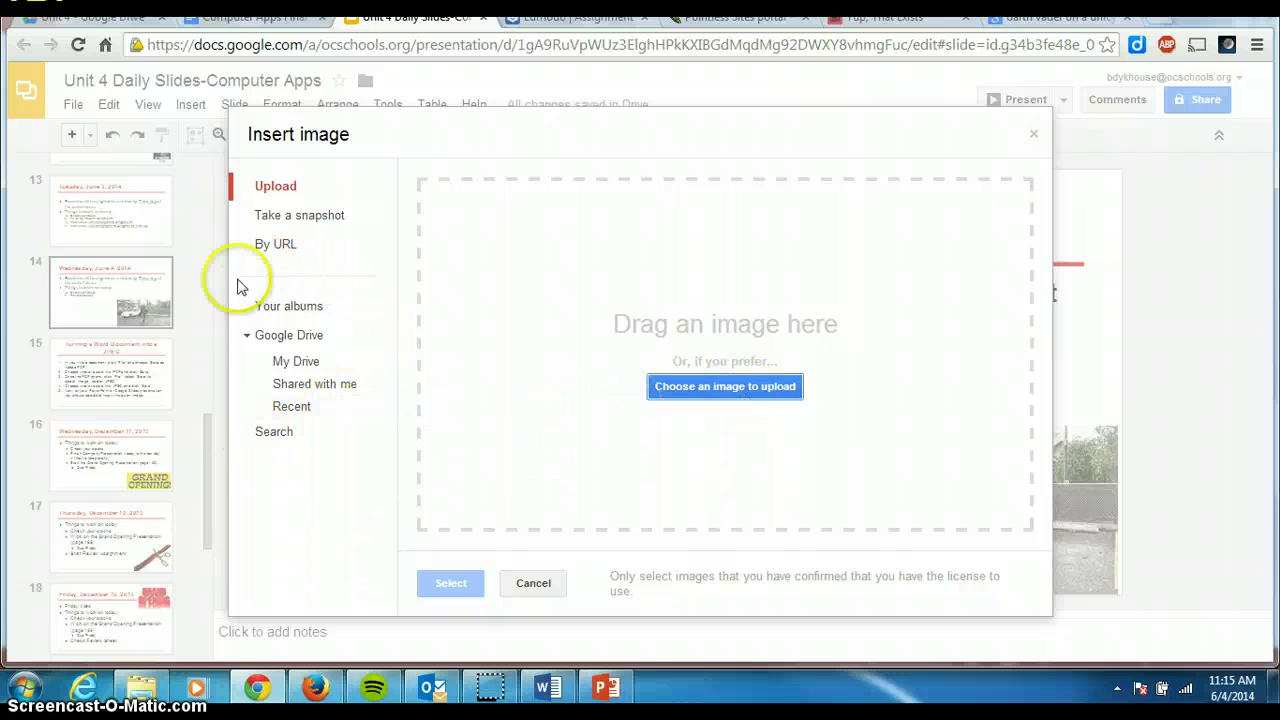
# - Upload Brochure 1 Sample_Page_1 from the Unit 2 Samples folder onto the June 4 slide
pyautogui.click(737, 396)
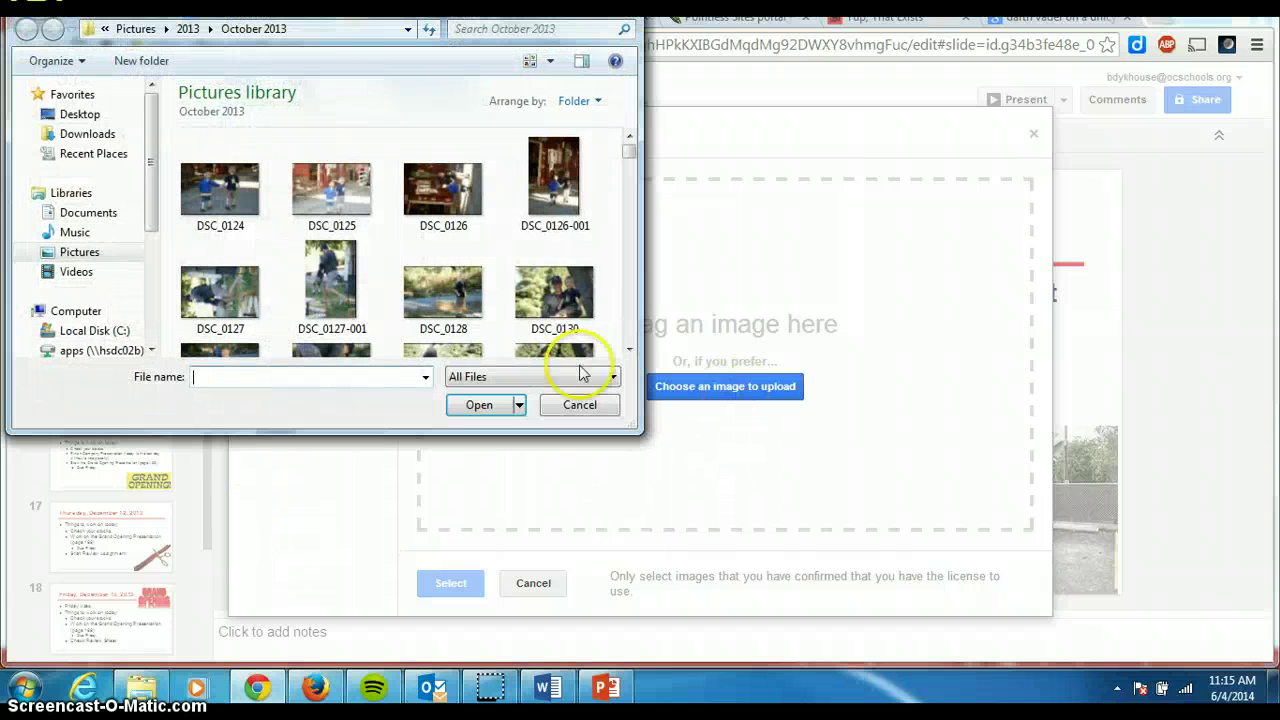
pyautogui.moveTo(151, 186); pyautogui.dragTo(157, 243)
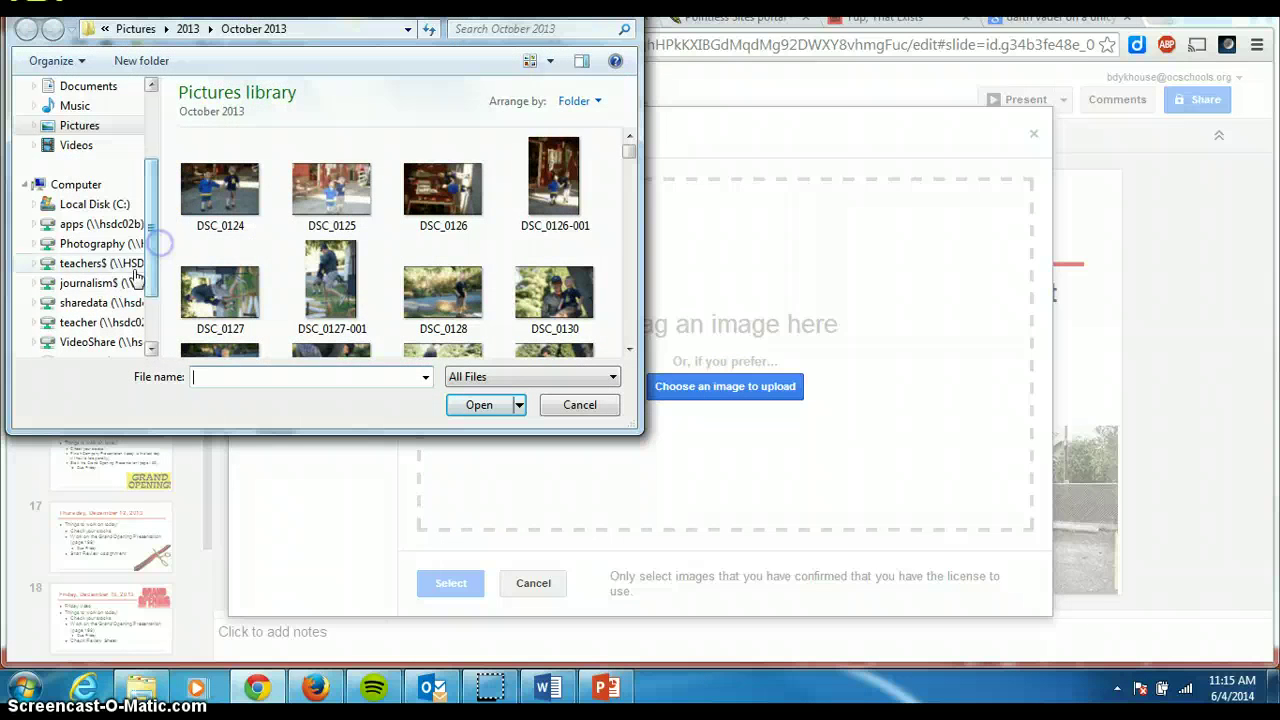
pyautogui.click(120, 264)
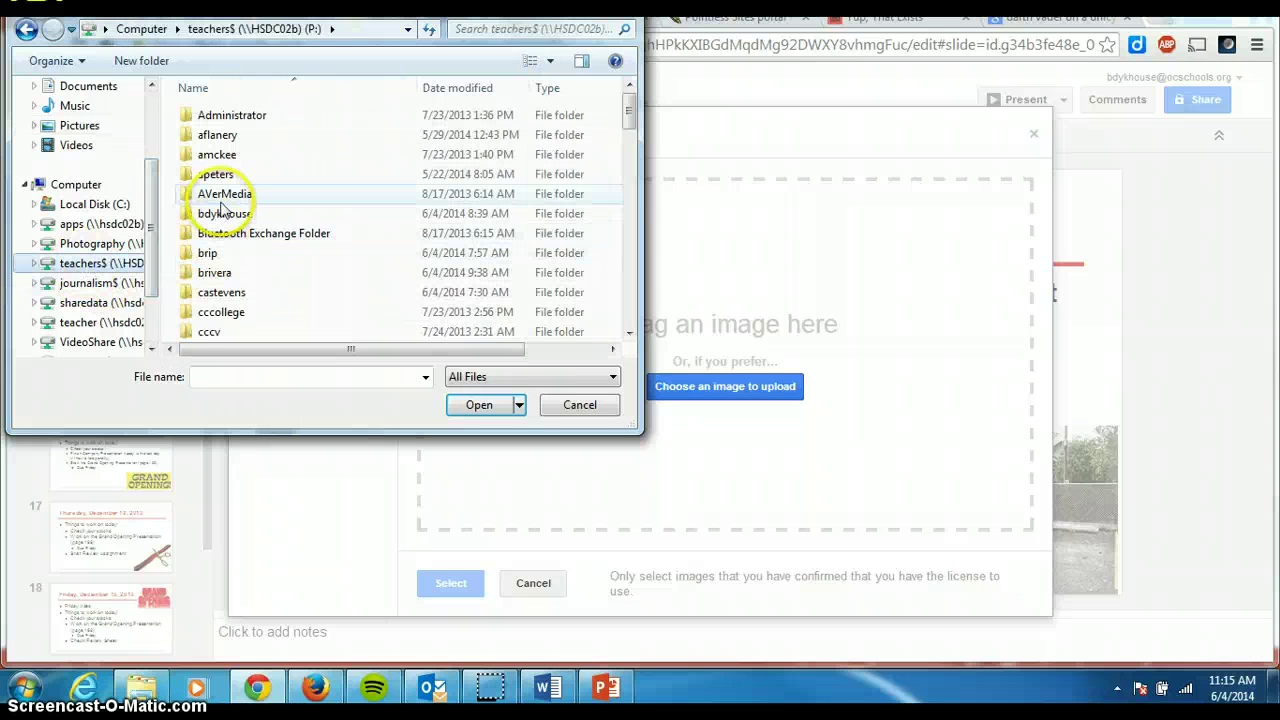
pyautogui.doubleClick(222, 212)
pyautogui.doubleClick(225, 214)
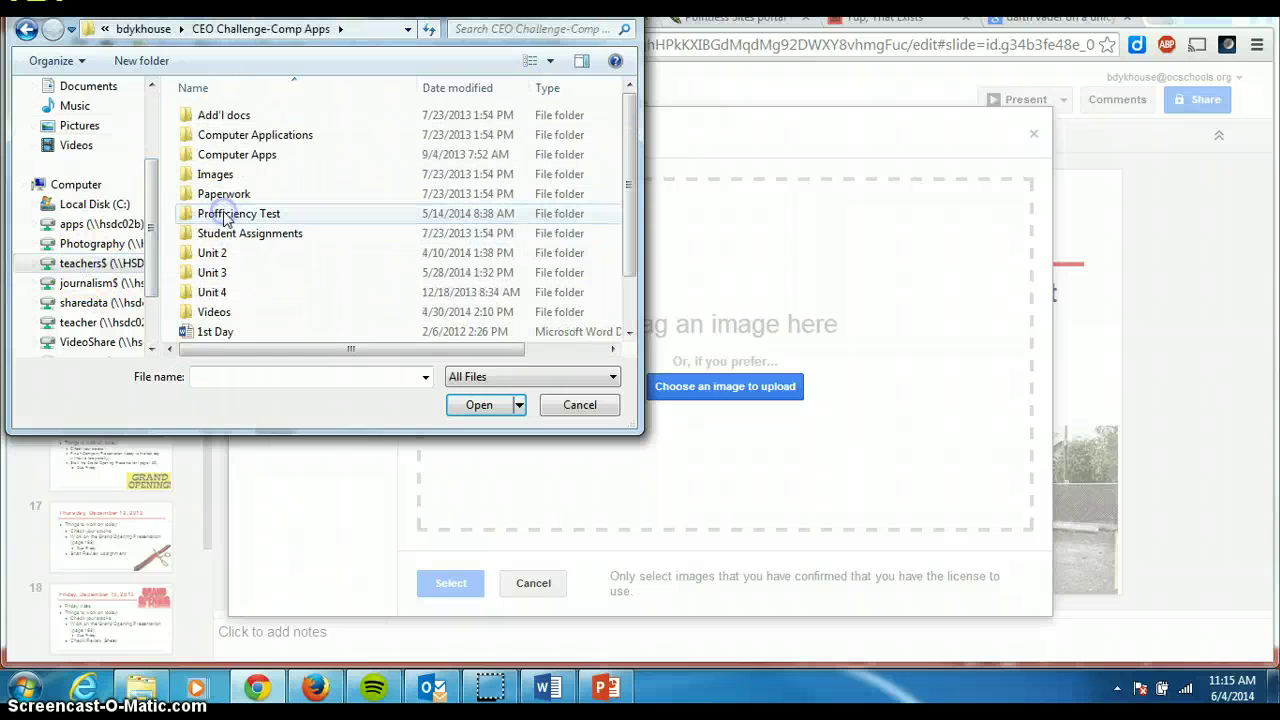
pyautogui.doubleClick(214, 252)
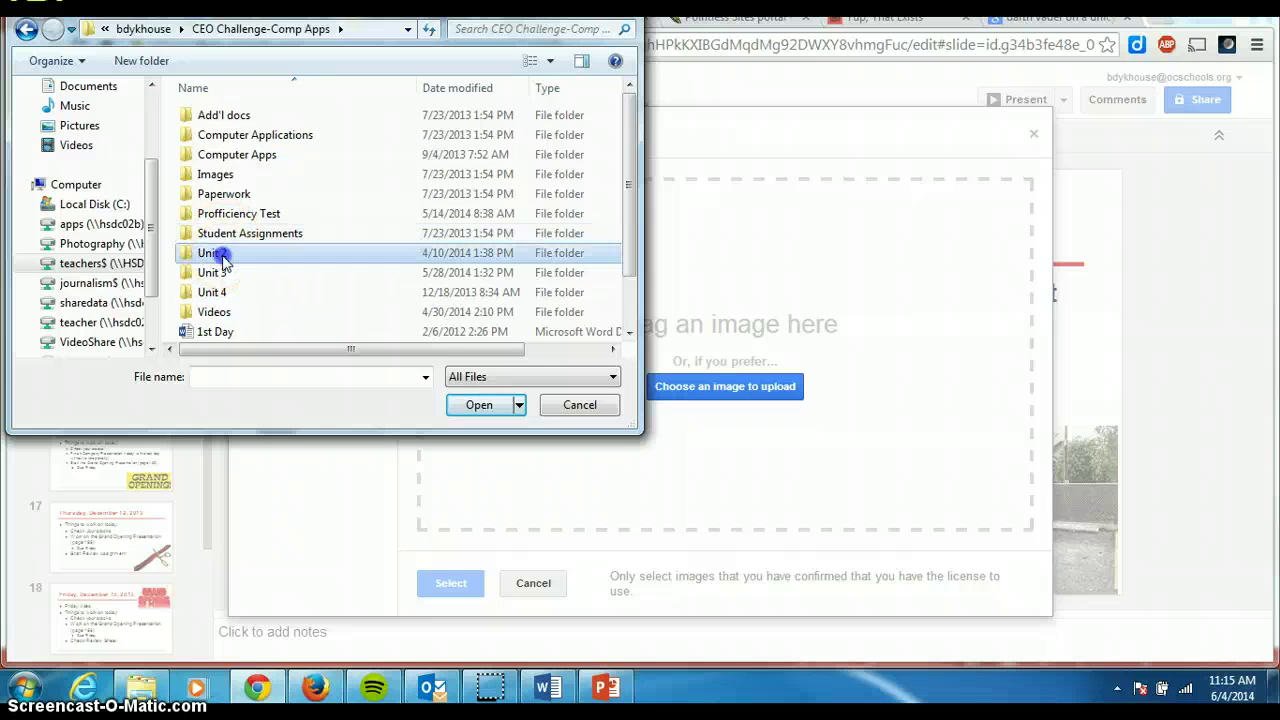
pyautogui.doubleClick(230, 213)
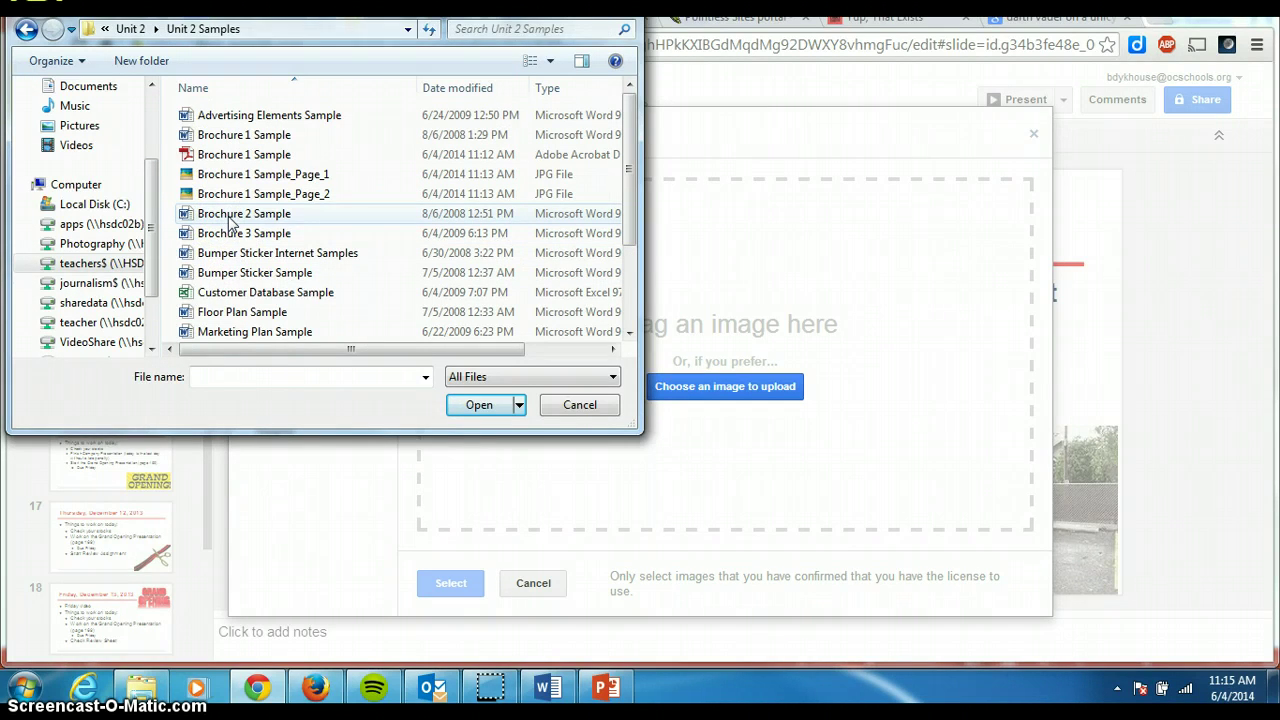
pyautogui.click(231, 198)
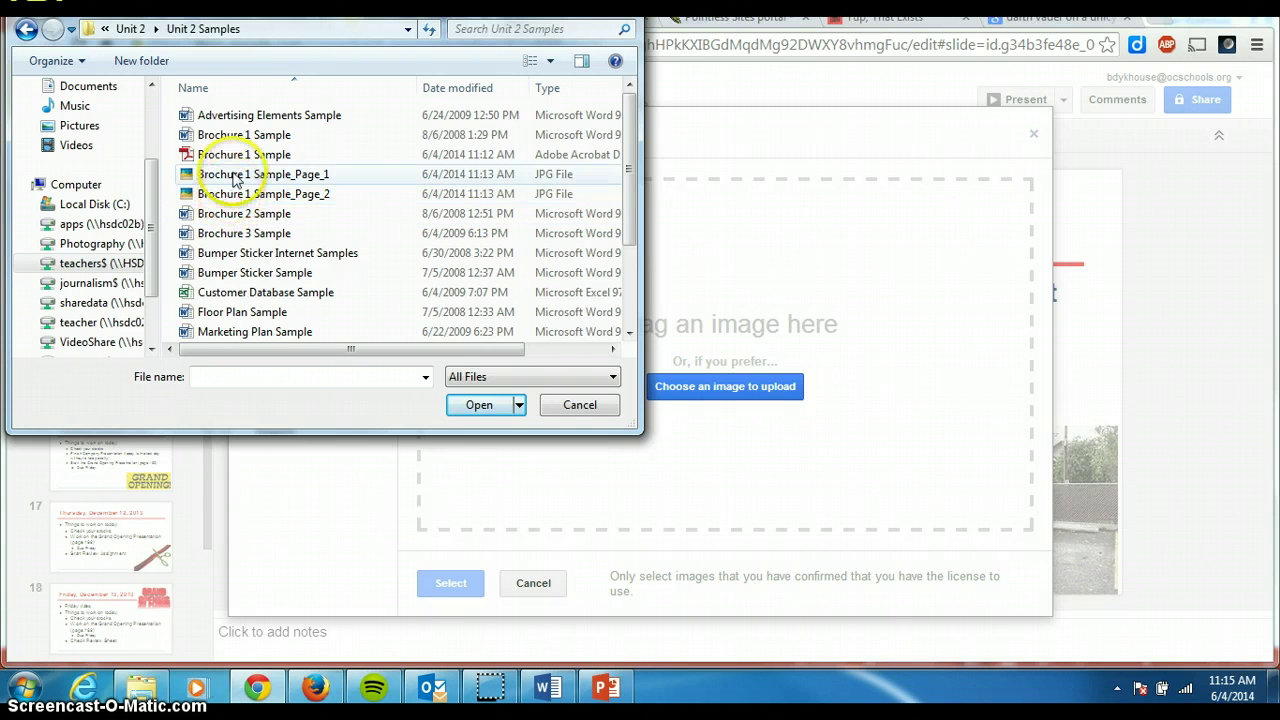
pyautogui.doubleClick(235, 177)
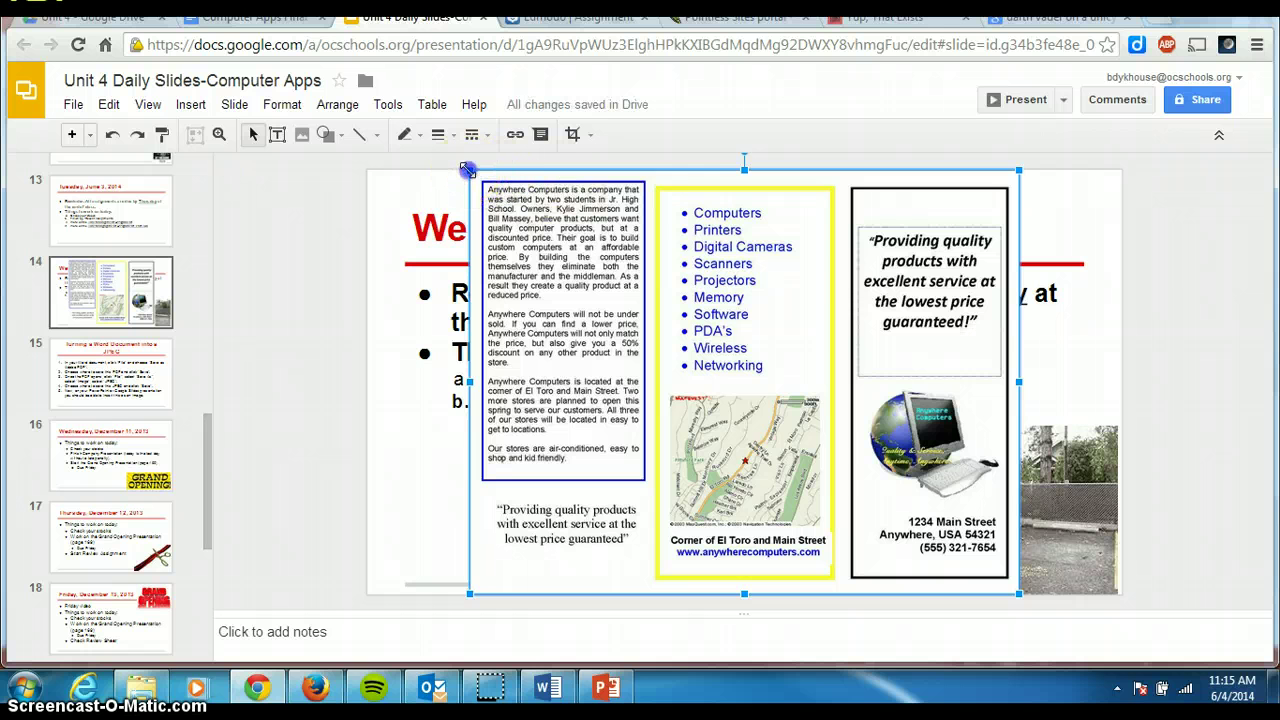
# - Shrink the brochure image in two passes and place it at the slide's upper right, clear of the June 4 text
pyautogui.moveTo(463, 167); pyautogui.dragTo(692, 365)
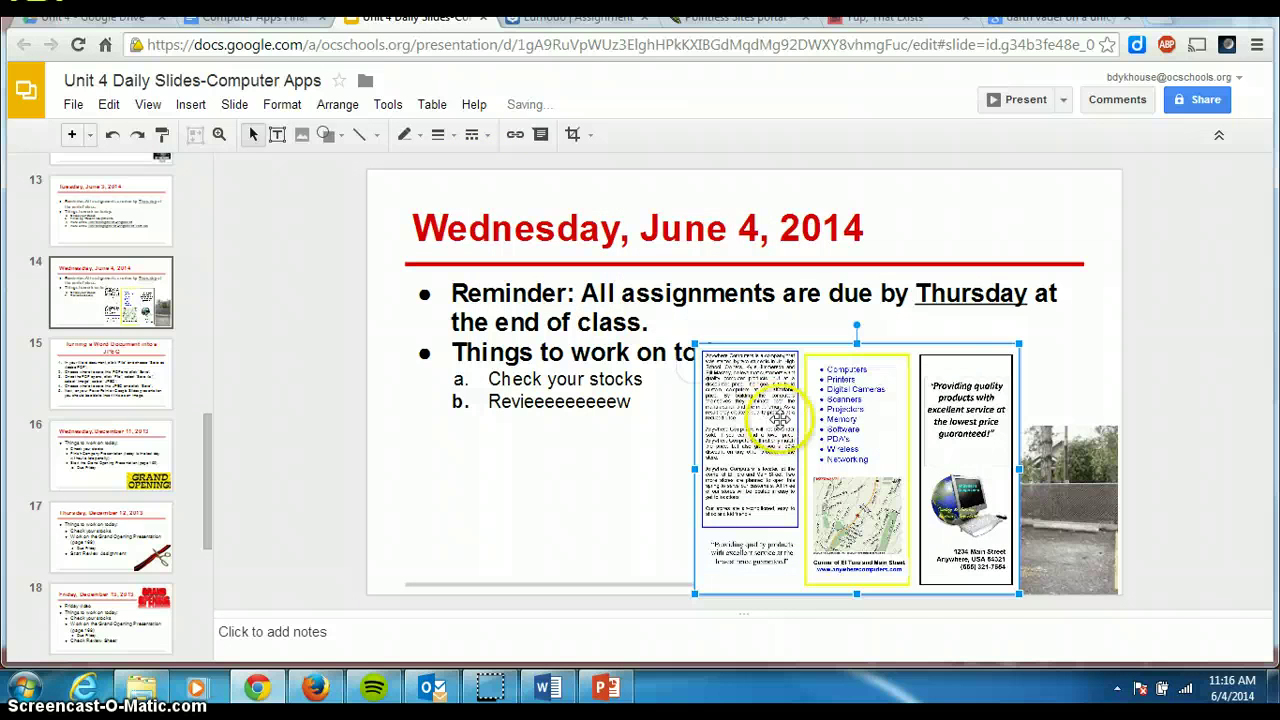
pyautogui.moveTo(781, 417); pyautogui.dragTo(540, 416)
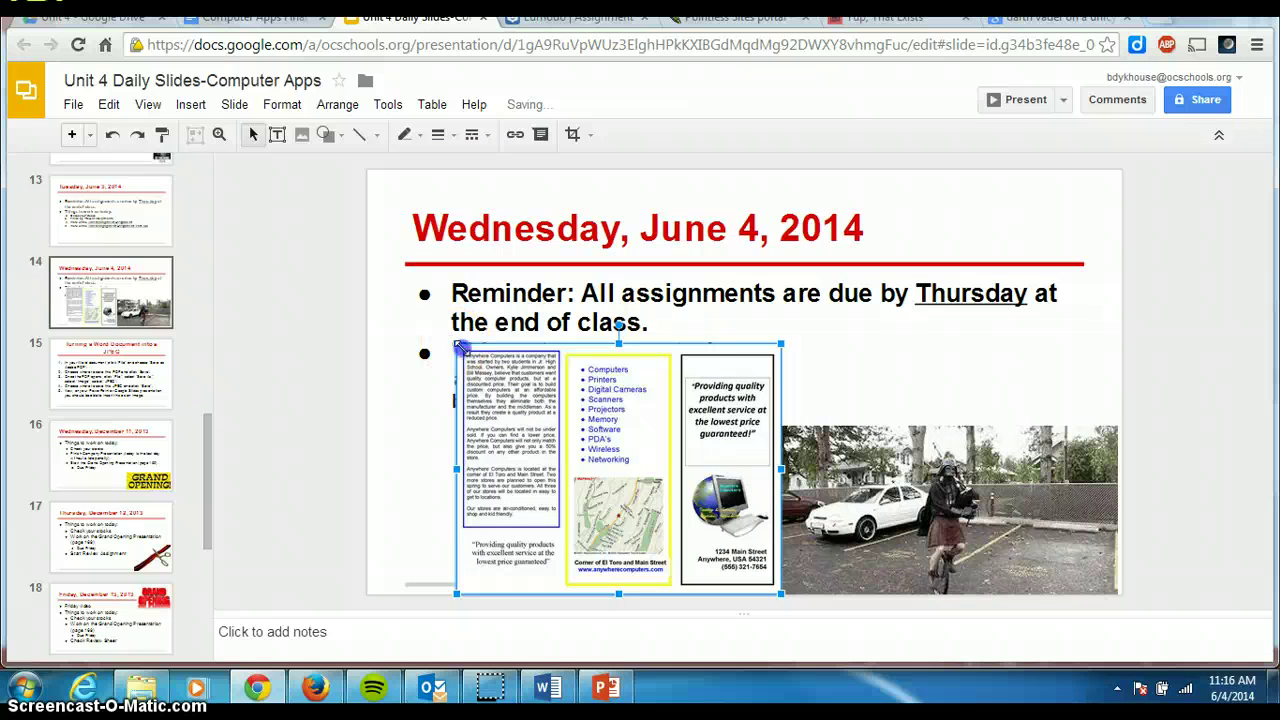
pyautogui.moveTo(461, 346); pyautogui.dragTo(541, 410)
pyautogui.moveTo(683, 475); pyautogui.dragTo(935, 295)
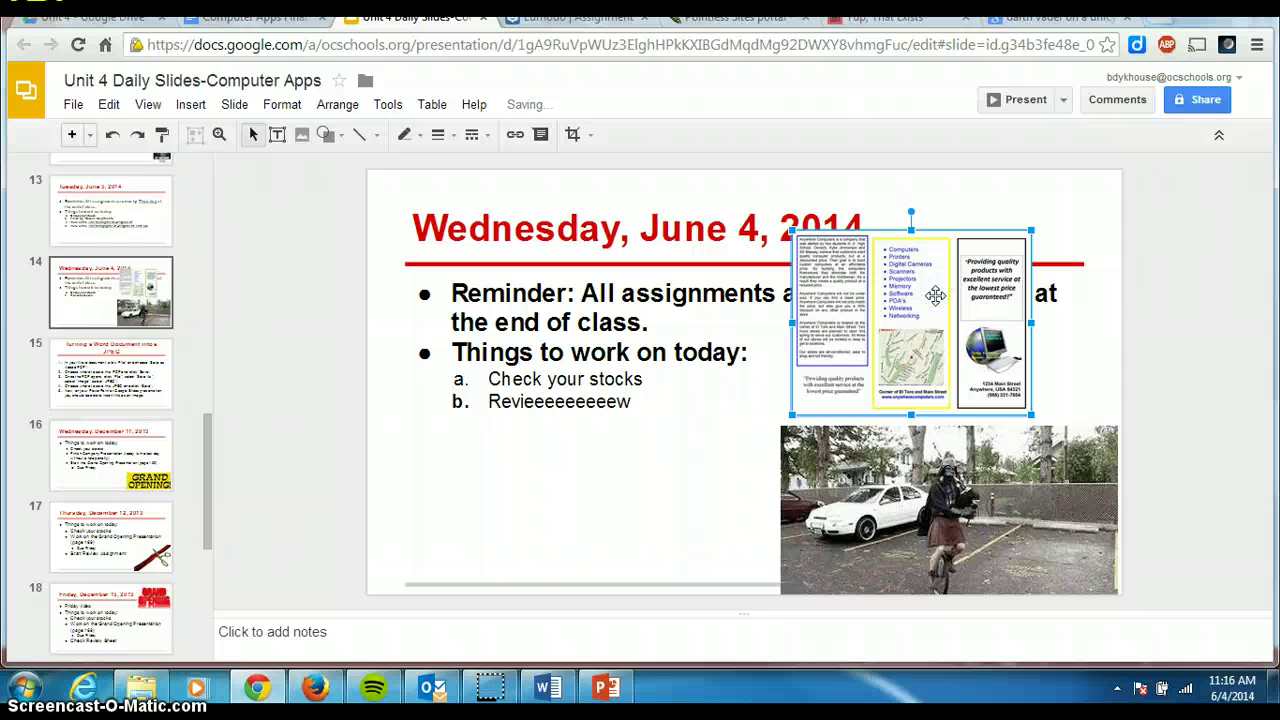